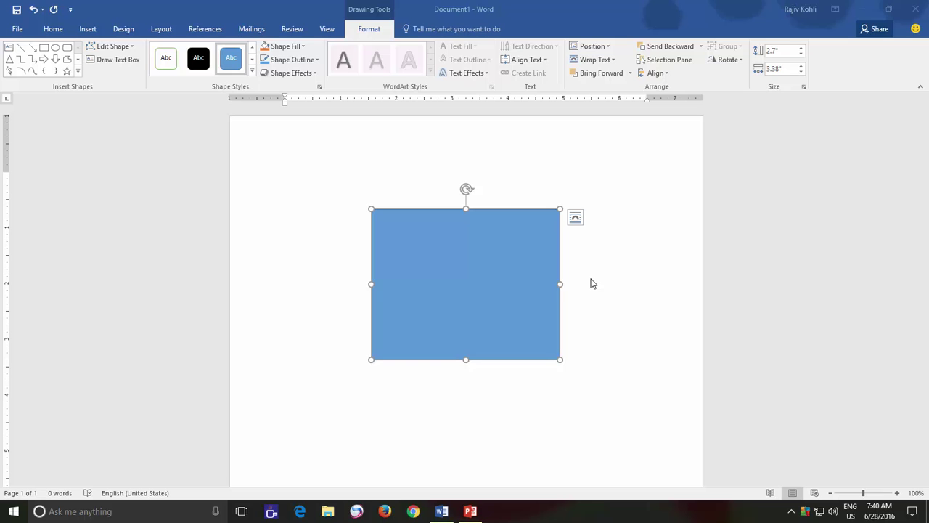
# - Open the Edit Shape dropdown for the 2.7" by 3.38" blue rectangle
pyautogui.click(114, 49)
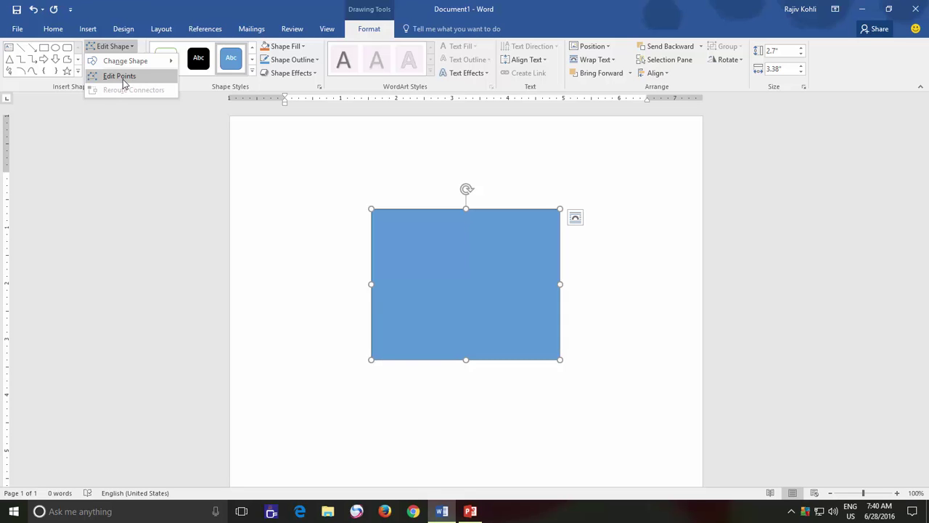
# - Delete the rectangle, draw a larger 3.12" by 4.57" rectangle, and try Edit Points
pyautogui.click(454, 247)
pyautogui.press('Delete')
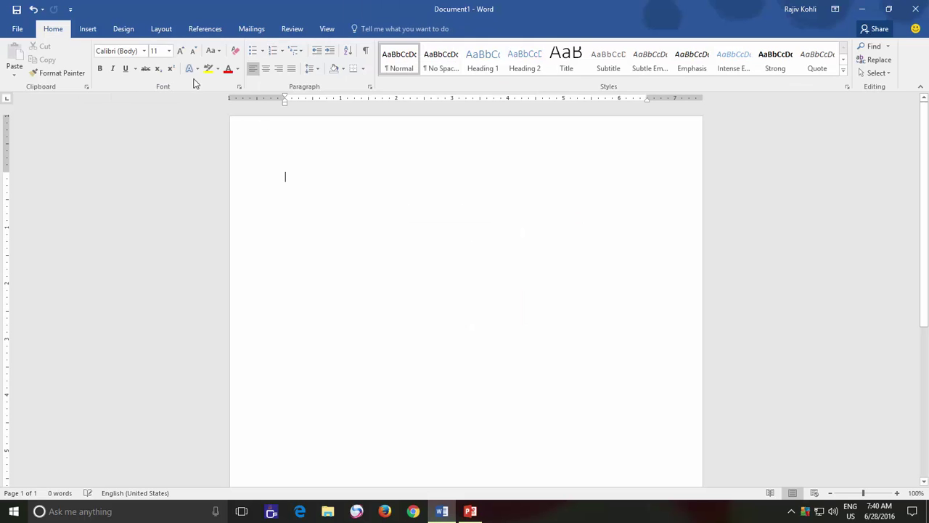
pyautogui.click(89, 29)
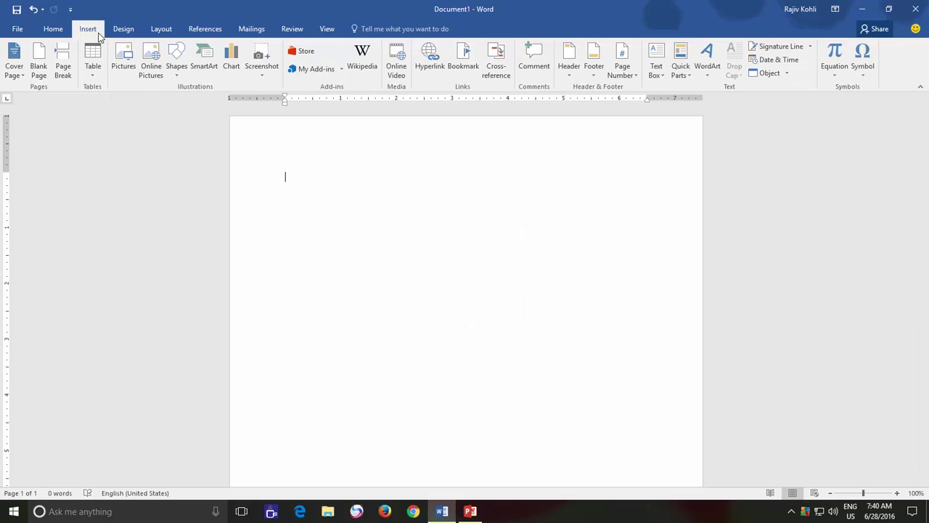
pyautogui.click(176, 59)
pyautogui.click(207, 98)
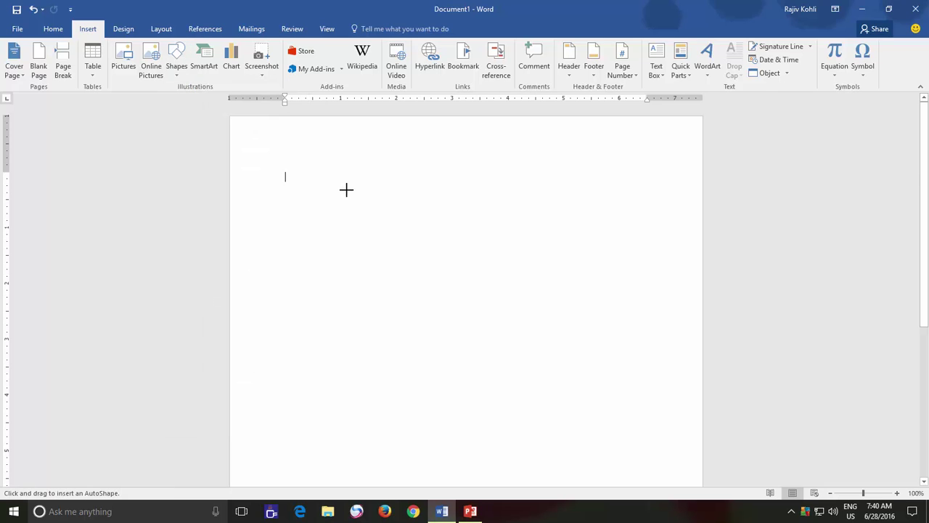
pyautogui.moveTo(348, 191); pyautogui.dragTo(604, 365)
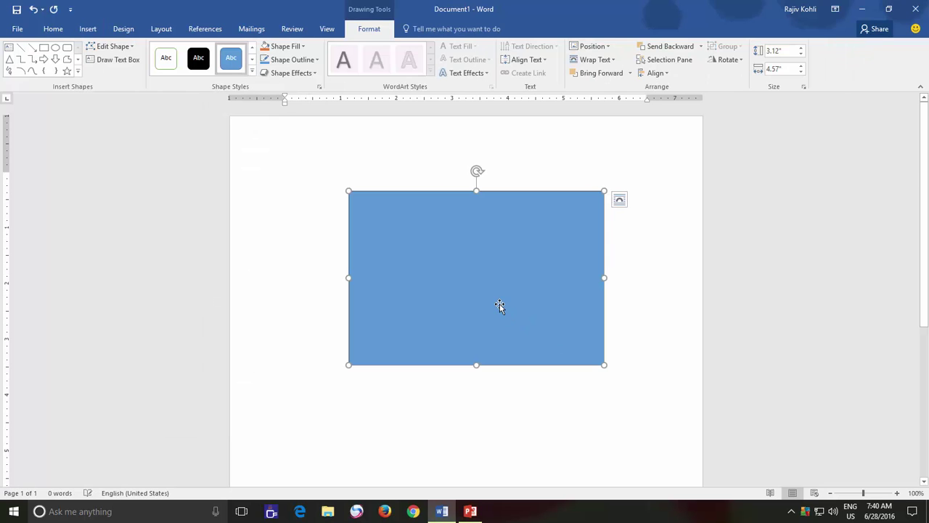
pyautogui.click(119, 48)
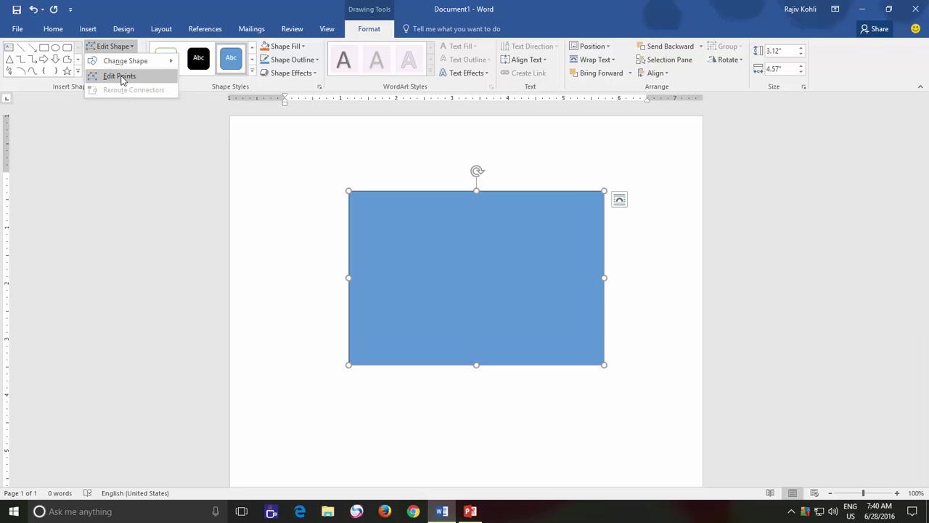
pyautogui.click(121, 77)
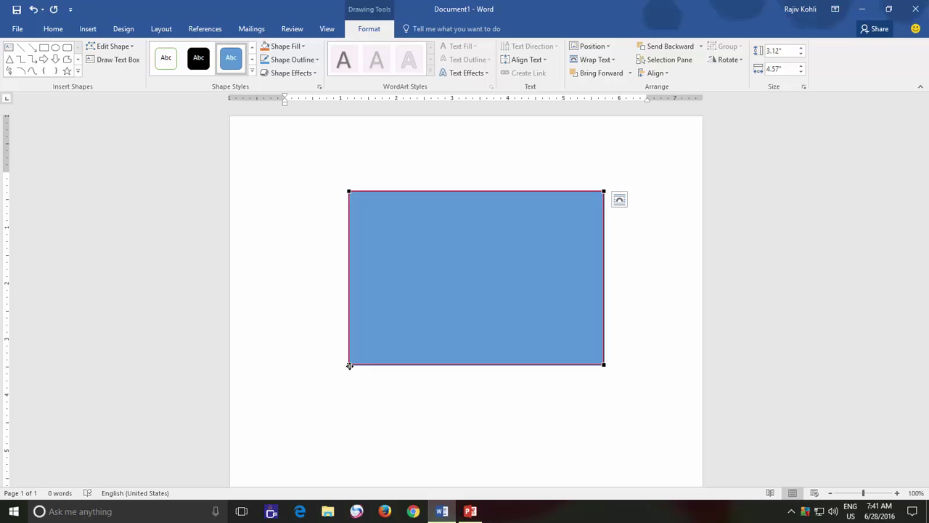
# - Swap the rectangle for a 3.08" by 3.27" isosceles triangle with Edit Points enabled
pyautogui.click(448, 274)
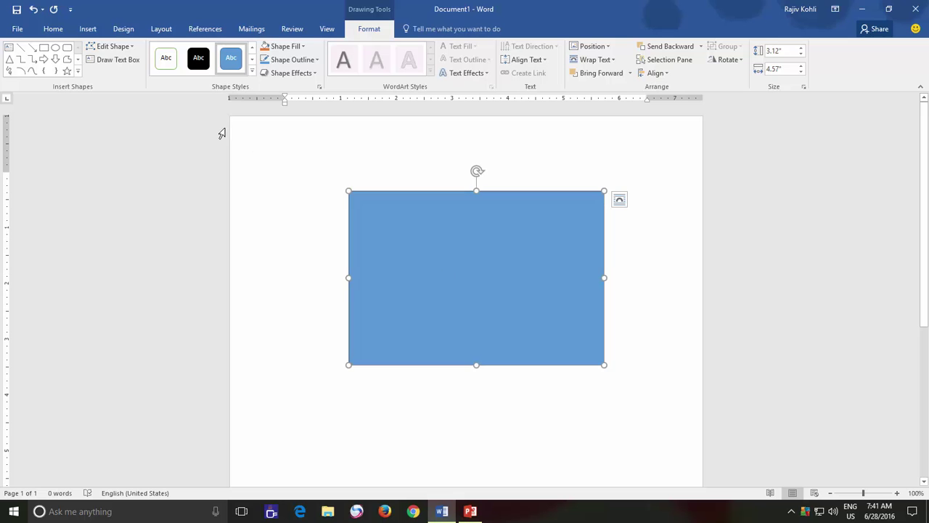
pyautogui.press('Delete')
pyautogui.click(87, 29)
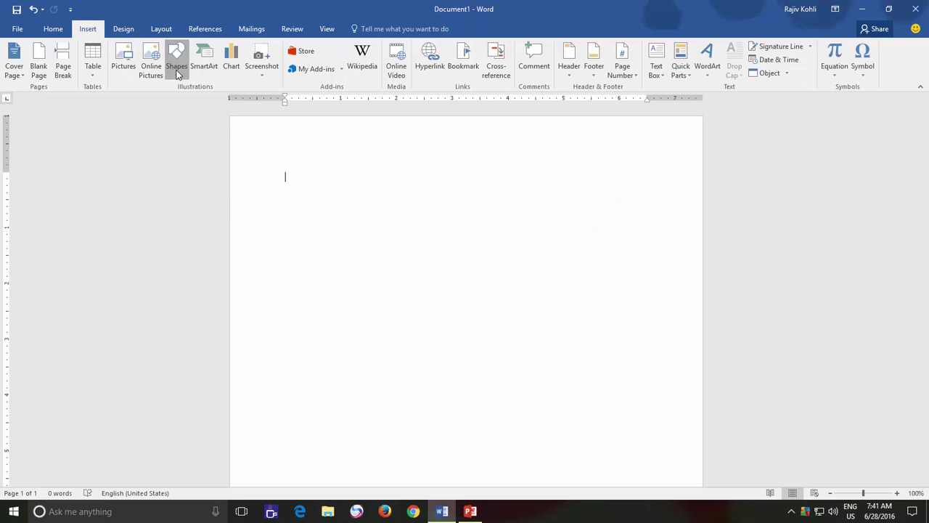
pyautogui.click(176, 65)
pyautogui.click(242, 99)
pyautogui.moveTo(399, 213); pyautogui.dragTo(584, 385)
pyautogui.click(110, 45)
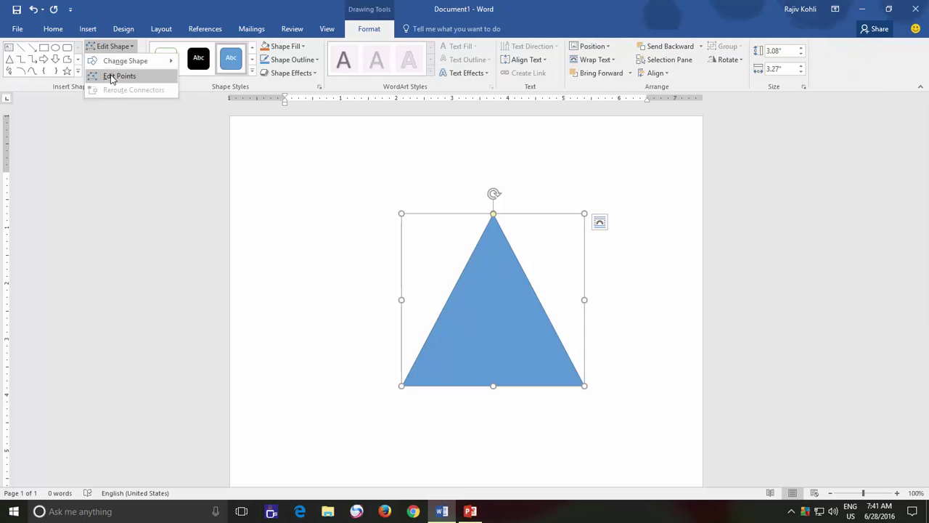
pyautogui.click(111, 77)
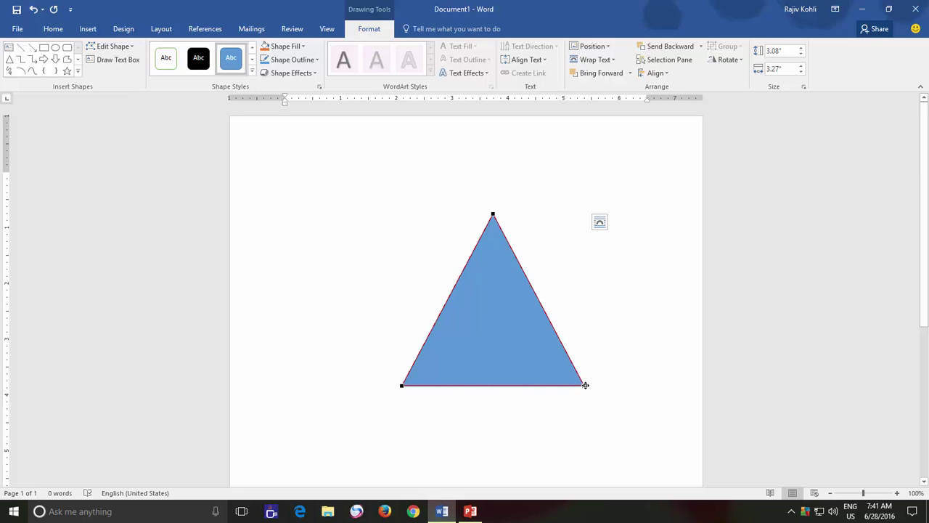
# - Drag the bottom-right vertex outward, curve the right edge, and pull a new point from the left edge
pyautogui.moveTo(551, 326)
pyautogui.mouseDown()
pyautogui.moveTo(589, 327)
pyautogui.moveTo(591, 315)
pyautogui.moveTo(616, 321)
pyautogui.mouseUp()
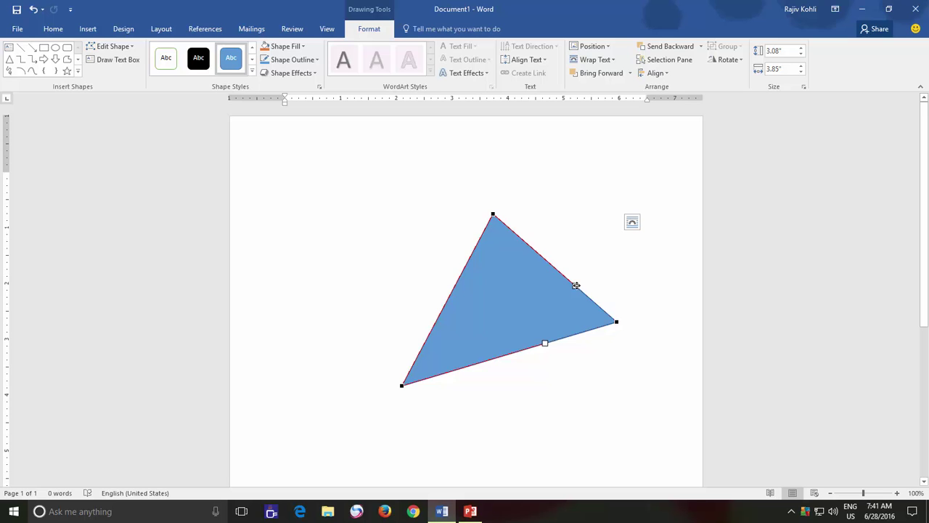
pyautogui.moveTo(575, 285); pyautogui.dragTo(643, 272)
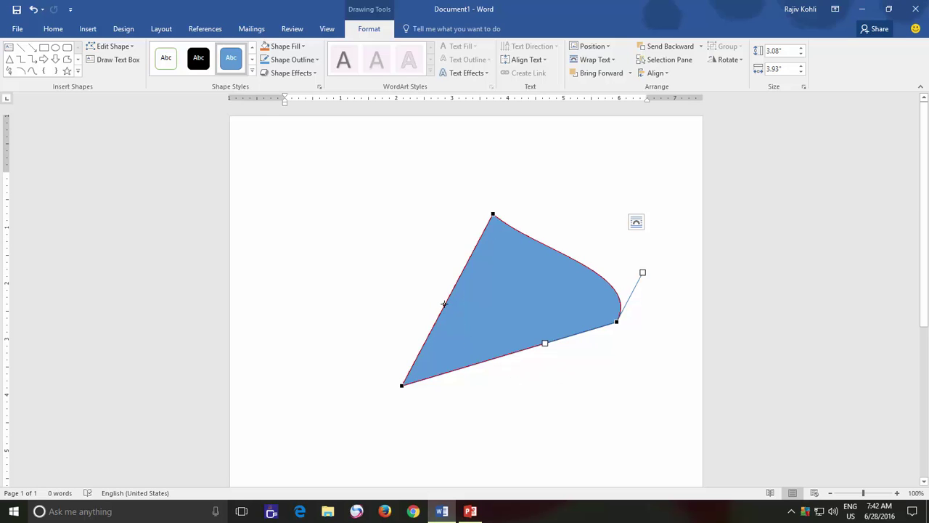
pyautogui.moveTo(444, 303); pyautogui.dragTo(386, 294)
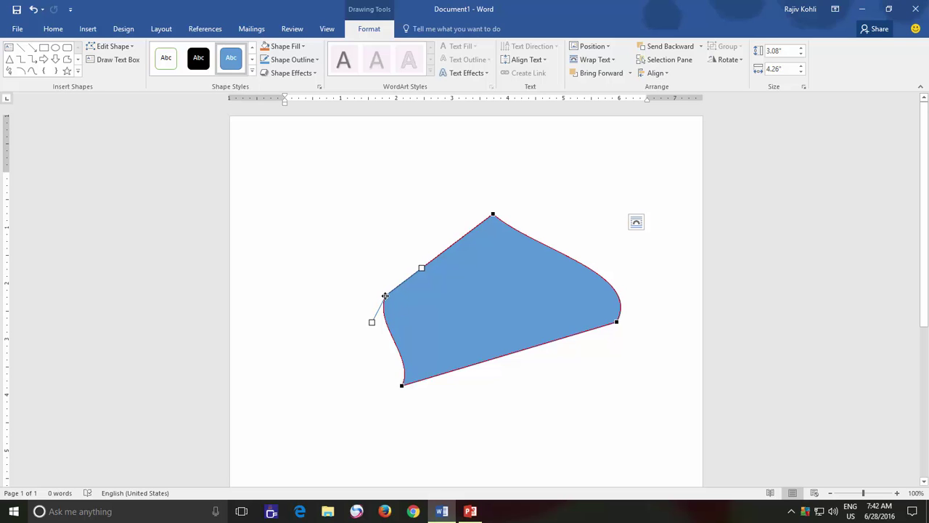
# - Delete the extra left point, then add a bottom-edge point and drag it upward
pyautogui.rightClick(385, 296)
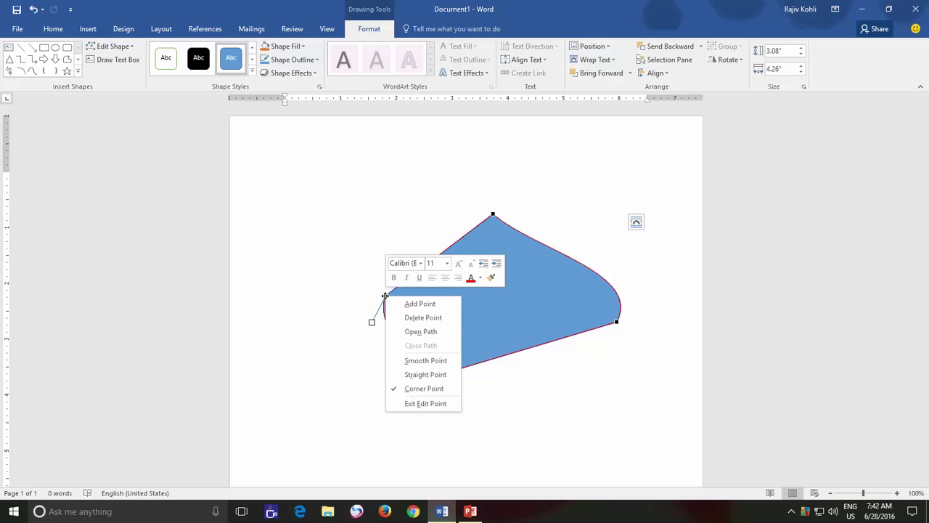
pyautogui.click(423, 317)
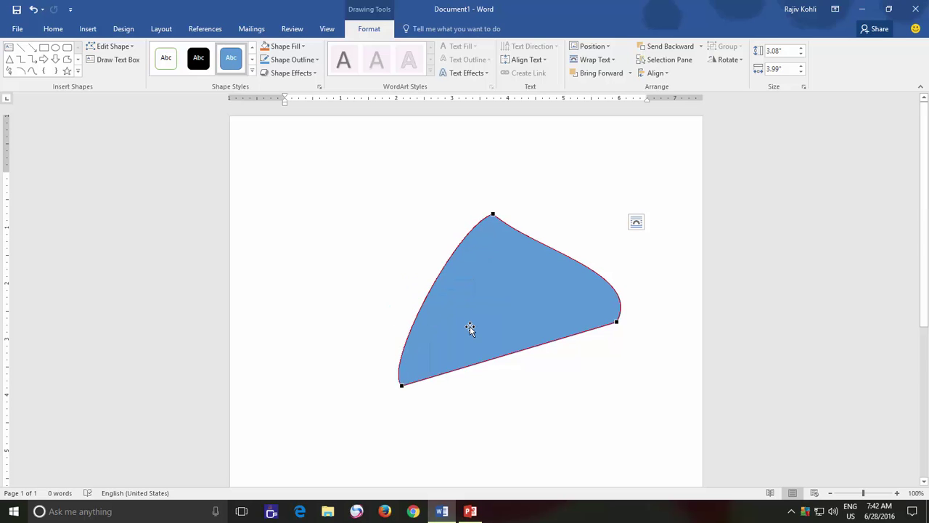
pyautogui.rightClick(482, 361)
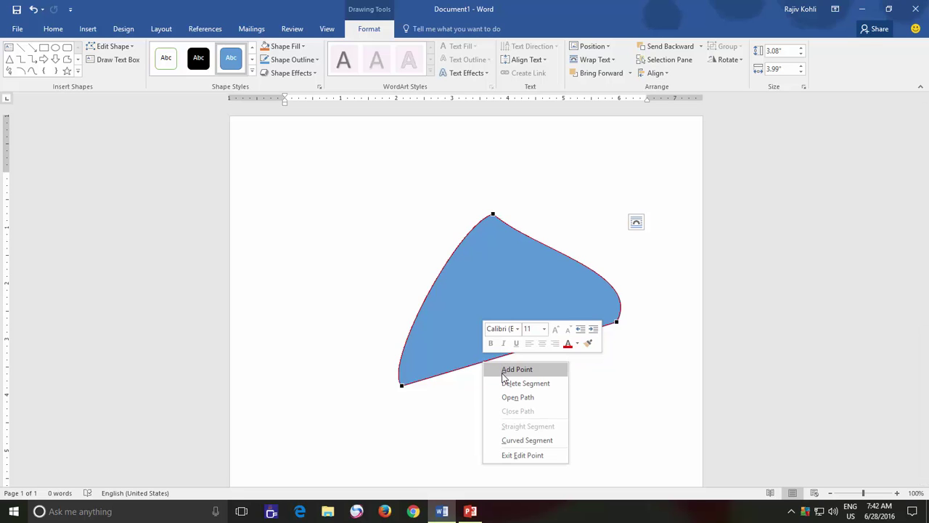
pyautogui.click(516, 369)
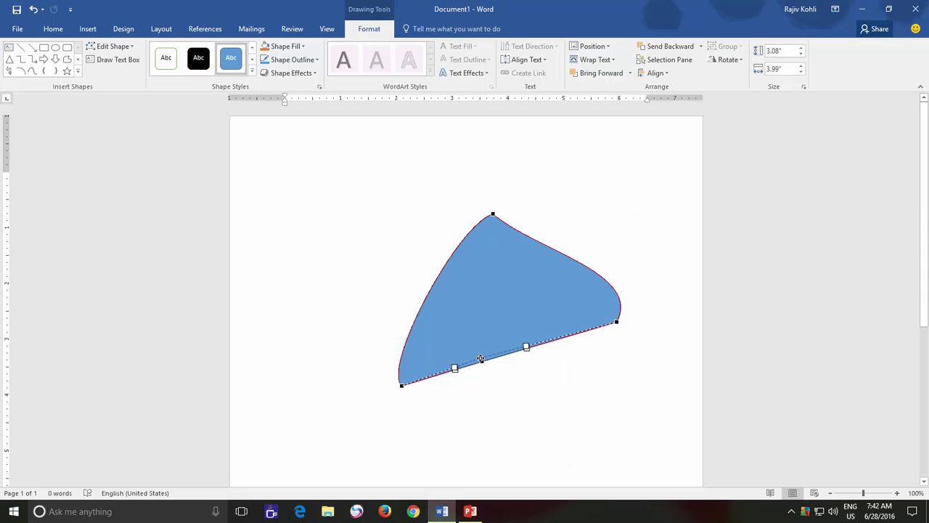
pyautogui.moveTo(480, 358); pyautogui.dragTo(476, 336)
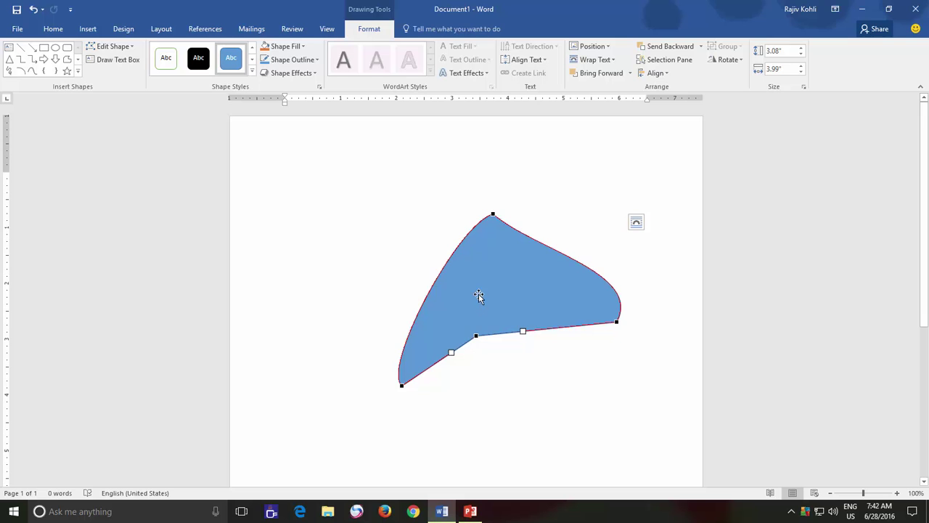
# - Replace the curved shape with a closed six-click freeform polygon
pyautogui.click(478, 278)
pyautogui.press('Delete')
pyautogui.click(84, 29)
pyautogui.click(176, 66)
pyautogui.click(291, 99)
pyautogui.click(360, 273)
pyautogui.click(530, 164)
pyautogui.click(638, 299)
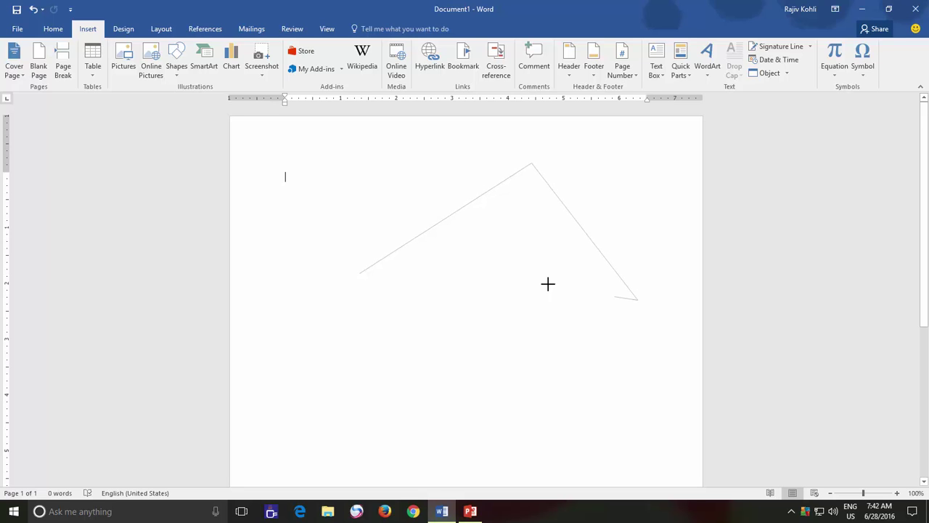
pyautogui.click(378, 276)
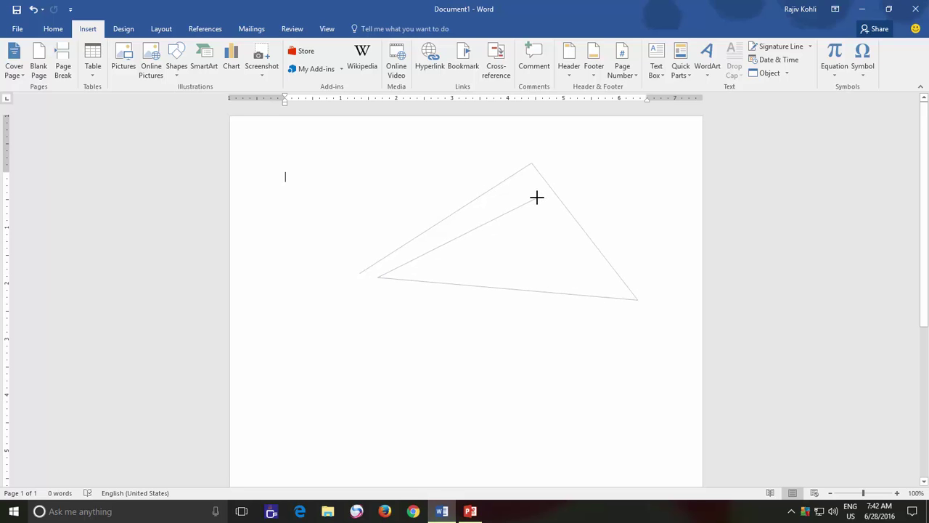
pyautogui.click(536, 196)
pyautogui.click(360, 272)
# - In Edit Points, move the inner point down and drag the lower-left point down into a deep notch
pyautogui.click(109, 46)
pyautogui.click(114, 72)
pyautogui.moveTo(538, 197); pyautogui.dragTo(558, 238)
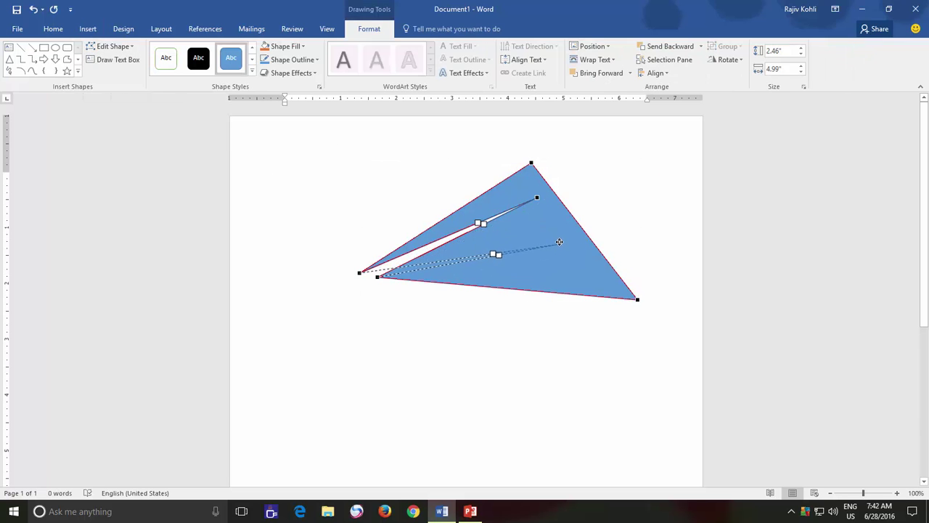
pyautogui.moveTo(377, 276); pyautogui.dragTo(370, 340)
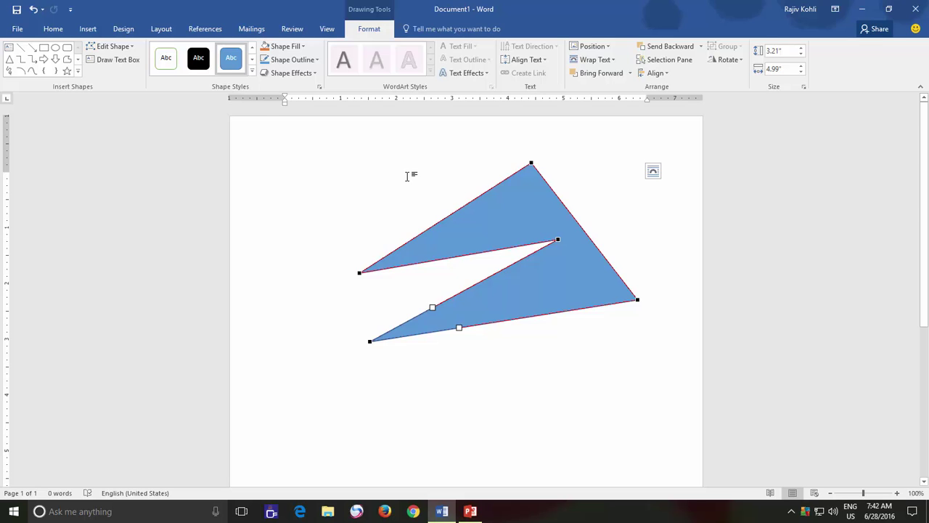
# - Make the notch's inner point a Smooth Point so the notch becomes a rounded slit, then exit editing
pyautogui.rightClick(557, 239)
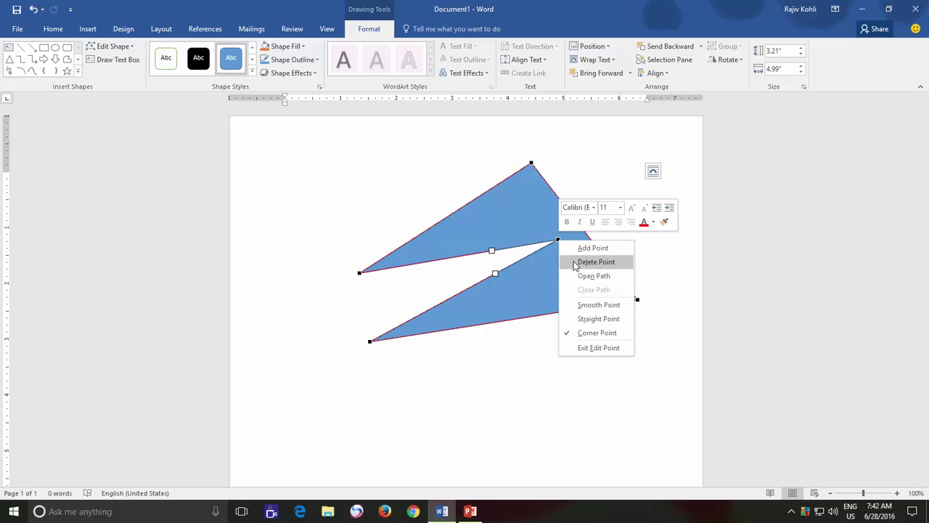
pyautogui.click(586, 305)
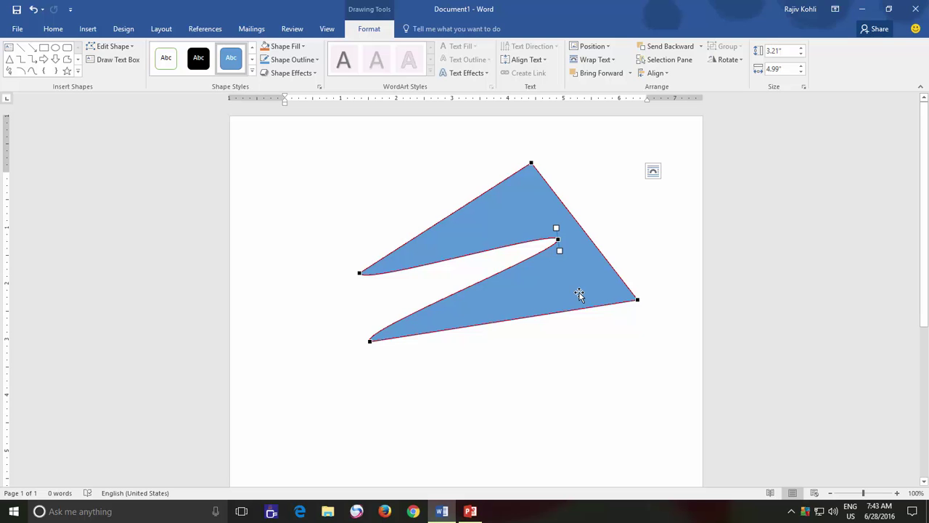
pyautogui.click(579, 292)
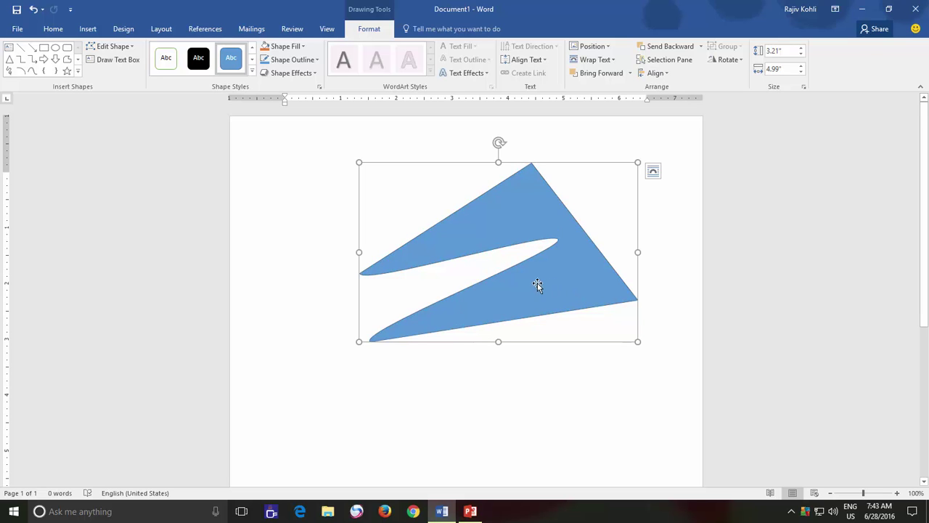
# - Delete the old shape and draw a new rectangle in the middle of the page
pyautogui.press('Delete')
pyautogui.click(88, 28)
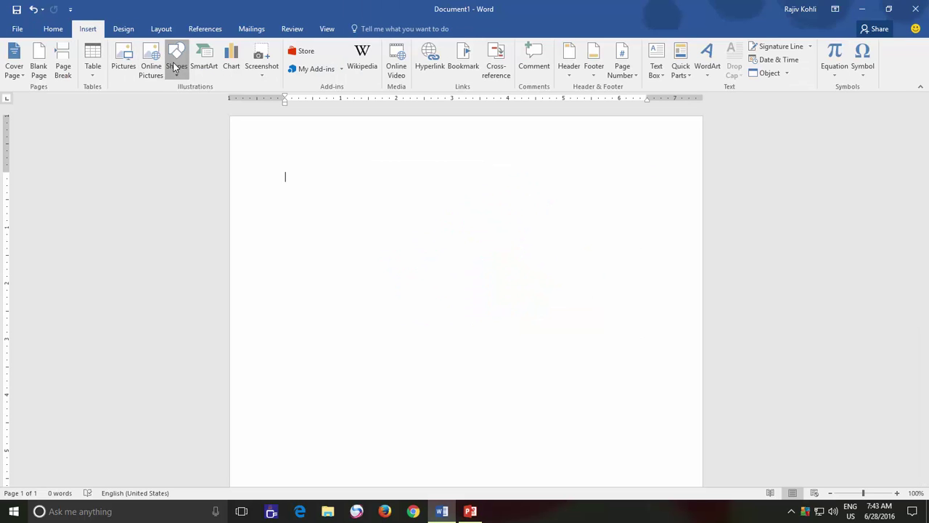
pyautogui.click(177, 58)
pyautogui.click(207, 100)
pyautogui.moveTo(372, 211); pyautogui.dragTo(555, 356)
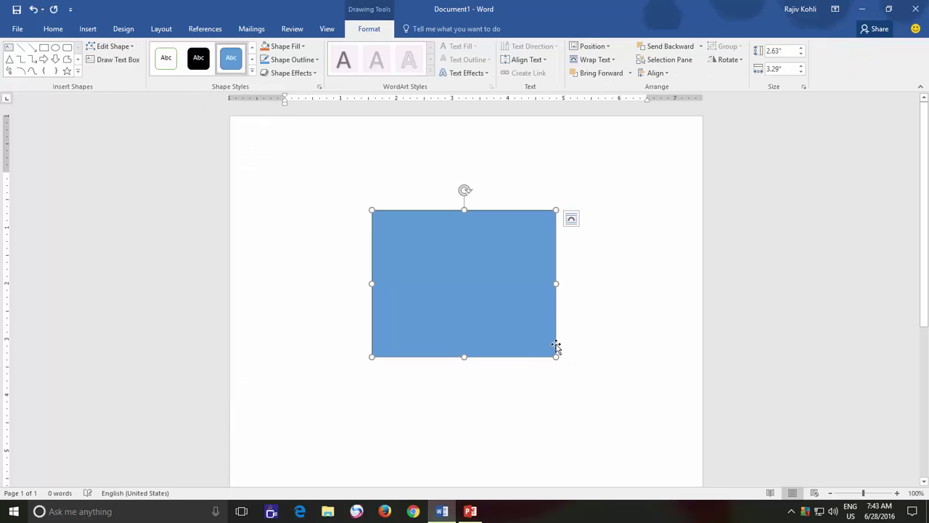
# - Open the path at the top-right corner, drag it into a slanted point, and close the path
pyautogui.click(116, 47)
pyautogui.click(116, 47)
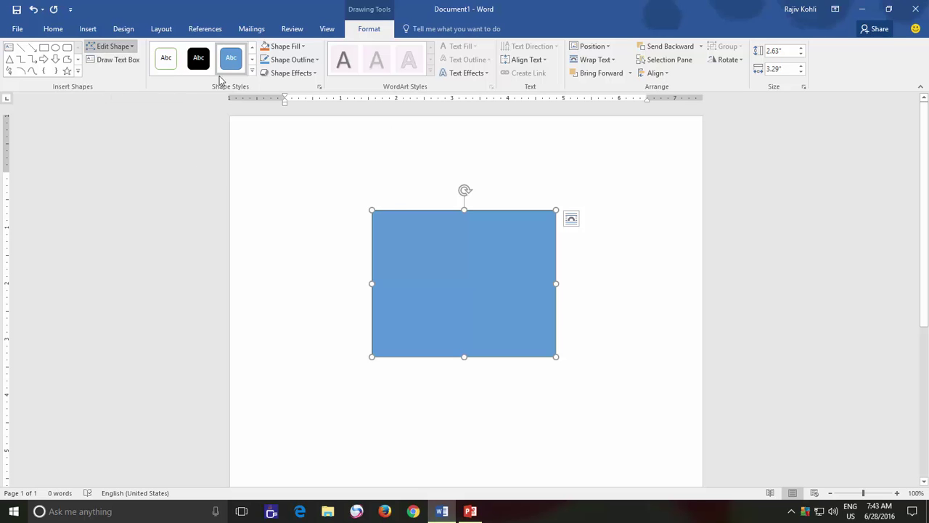
pyautogui.click(113, 46)
pyautogui.click(122, 72)
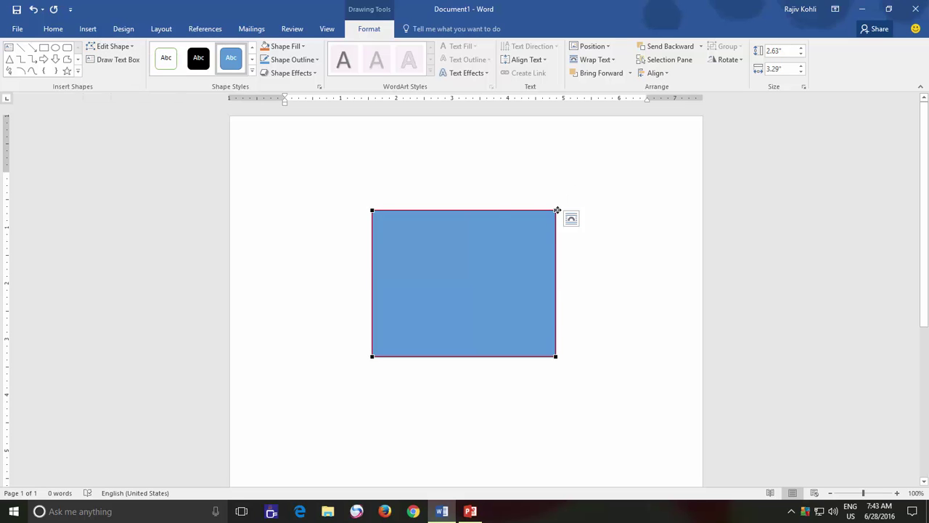
pyautogui.rightClick(556, 211)
pyautogui.click(593, 248)
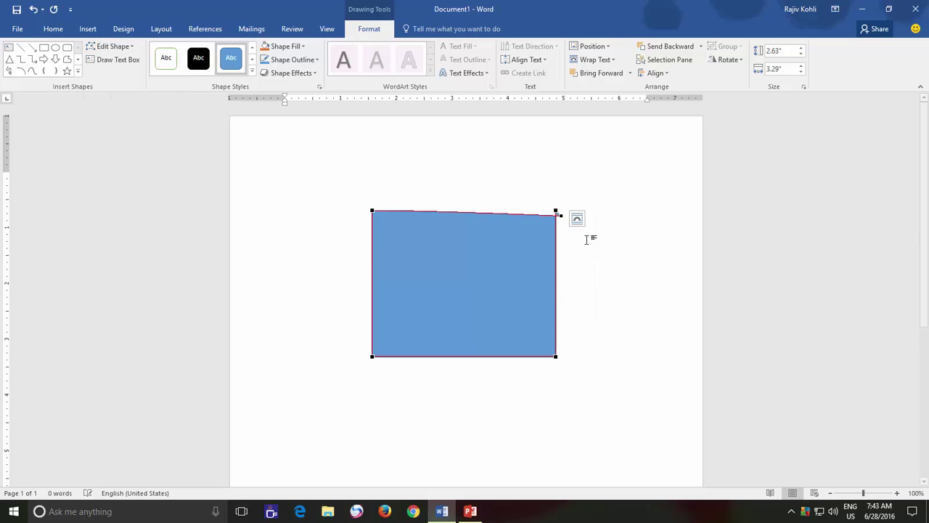
pyautogui.moveTo(558, 215); pyautogui.dragTo(615, 169)
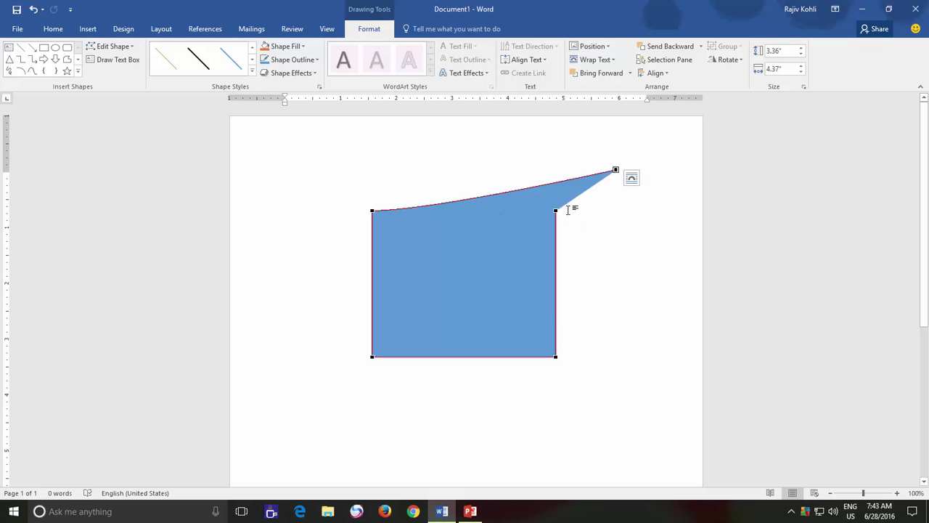
pyautogui.rightClick(616, 170)
pyautogui.click(640, 221)
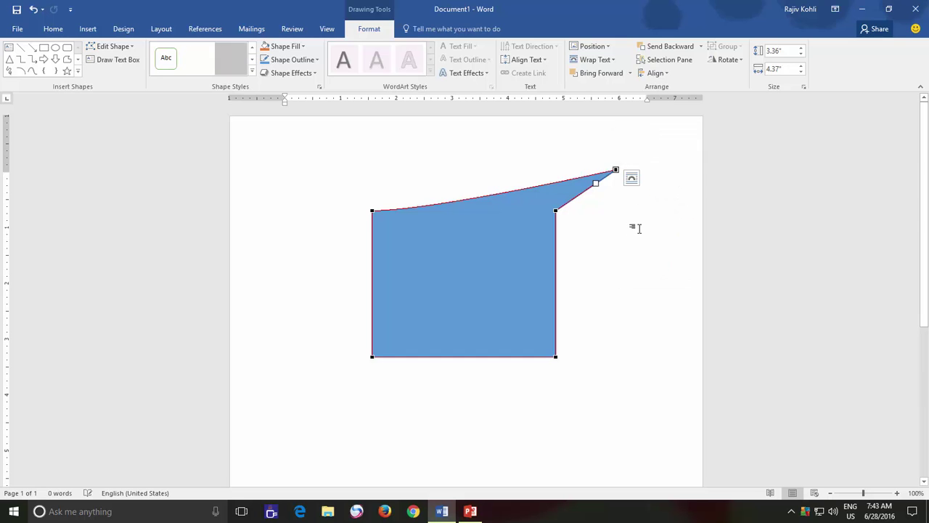
pyautogui.click(638, 251)
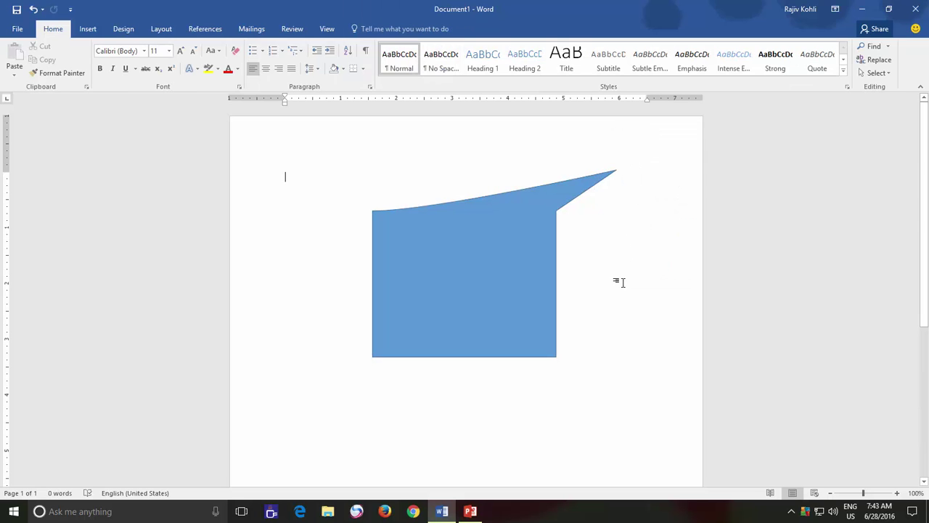
# - Delete the rectangle and click out a freeform triangle outline with an inner notch spike
pyautogui.click(496, 243)
pyautogui.press('Delete')
pyautogui.click(87, 29)
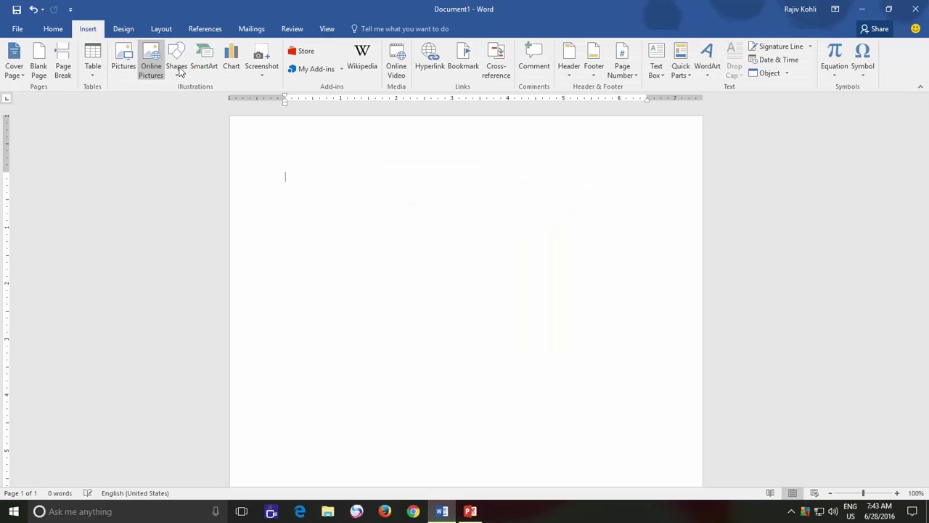
pyautogui.click(179, 71)
pyautogui.click(298, 105)
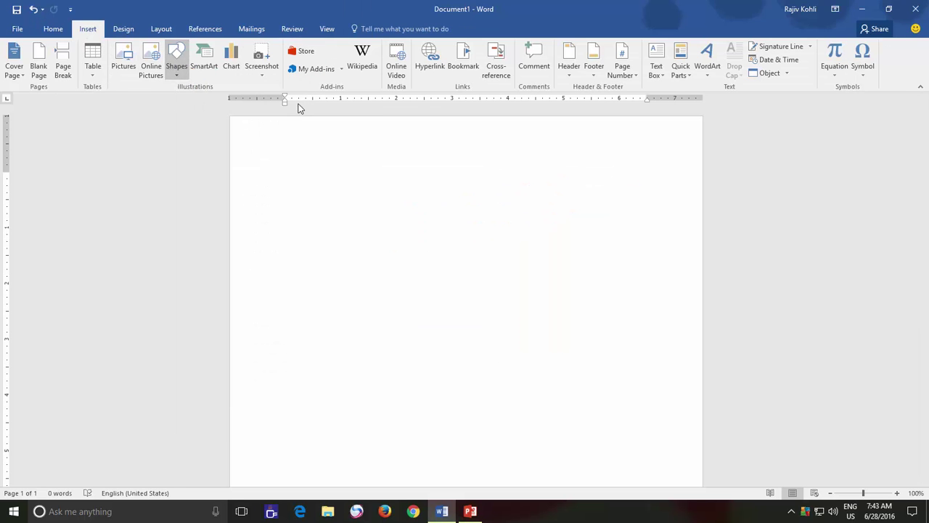
pyautogui.click(377, 303)
pyautogui.click(466, 147)
pyautogui.click(595, 327)
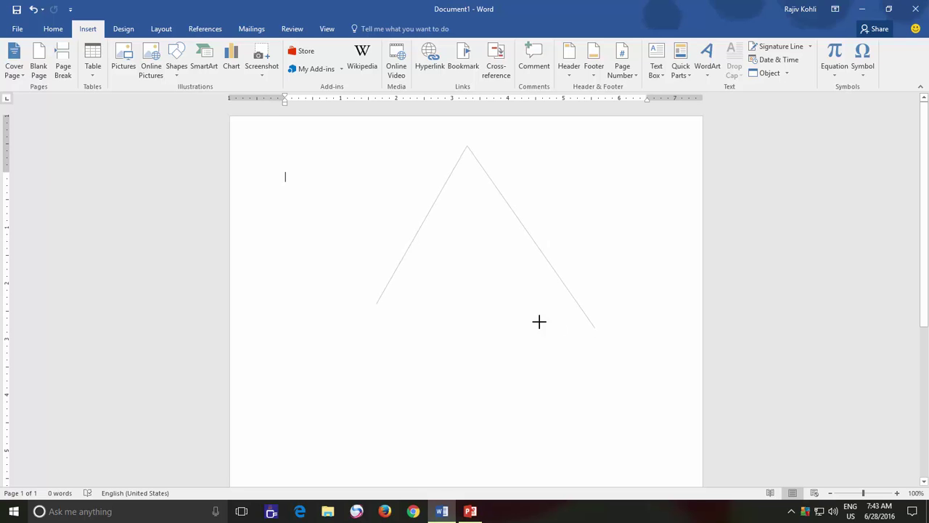
pyautogui.click(457, 319)
pyautogui.click(465, 203)
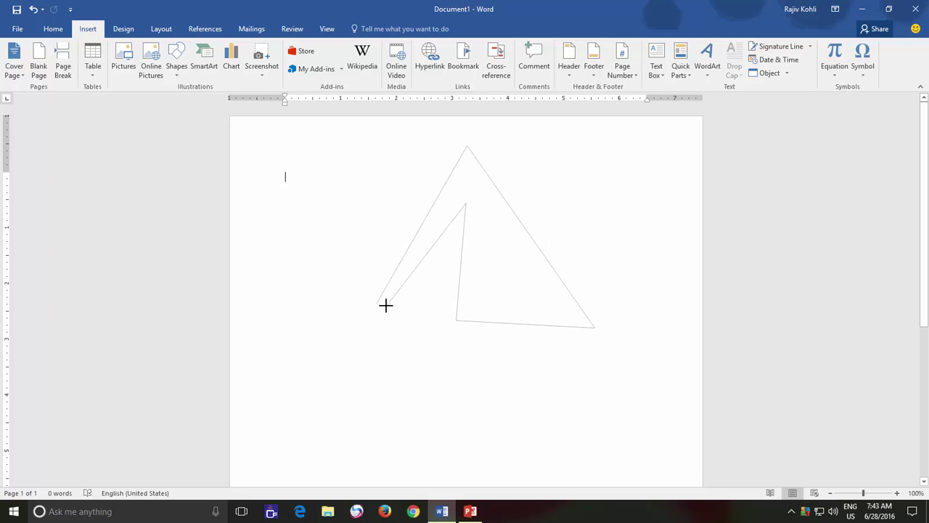
# - End the freeform with a double-click, then use Edit Points' Close Path to join its lower-left ends
pyautogui.doubleClick(396, 308)
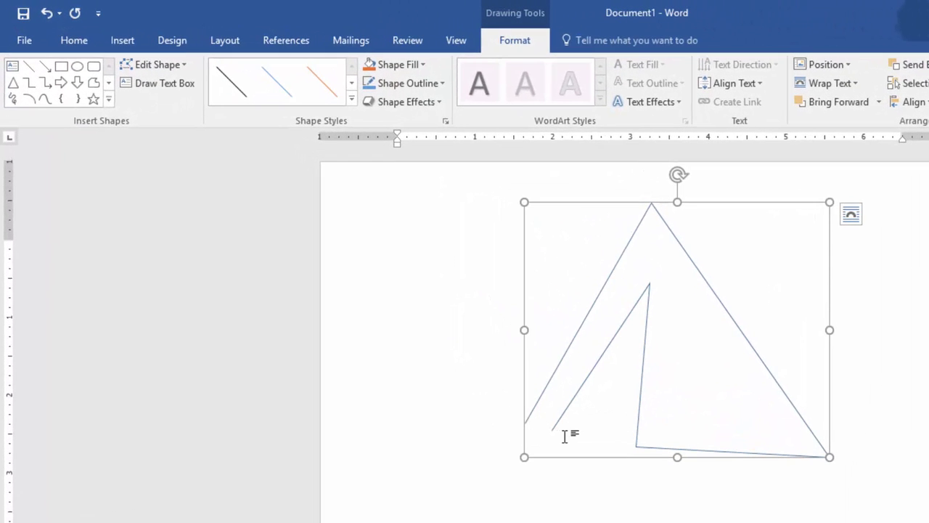
pyautogui.click(169, 64)
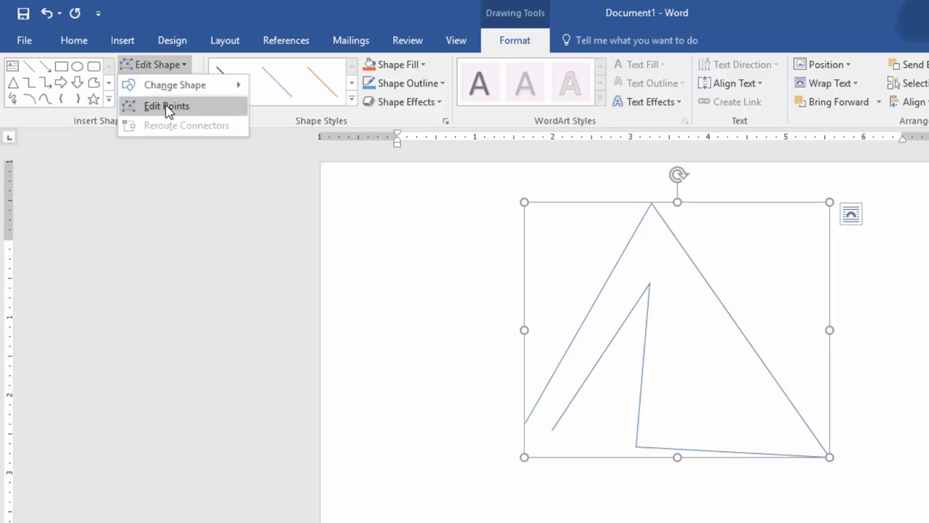
pyautogui.click(166, 106)
pyautogui.rightClick(551, 431)
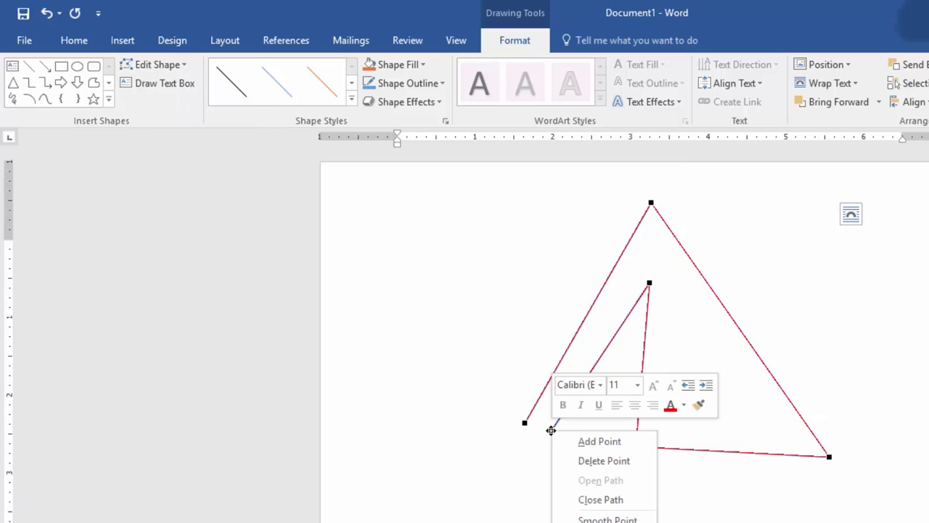
pyautogui.click(585, 500)
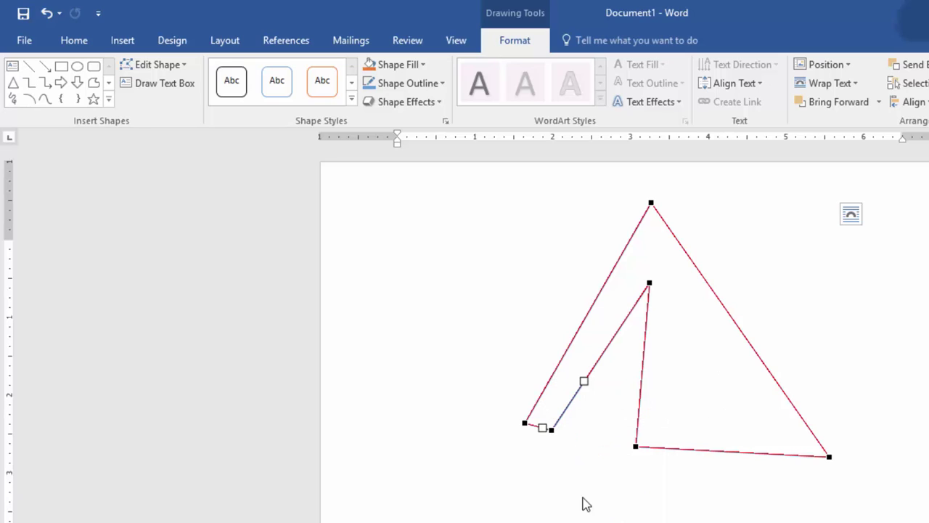
pyautogui.click(571, 438)
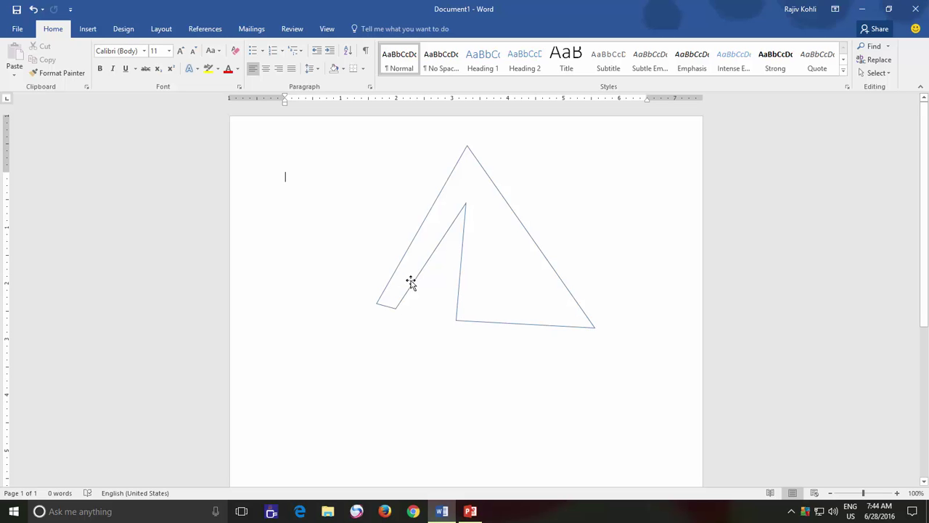
# - Leave the notched triangle outline unchanged after viewing its Edit Shape options, and show the connector lines
pyautogui.click(411, 280)
pyautogui.click(369, 28)
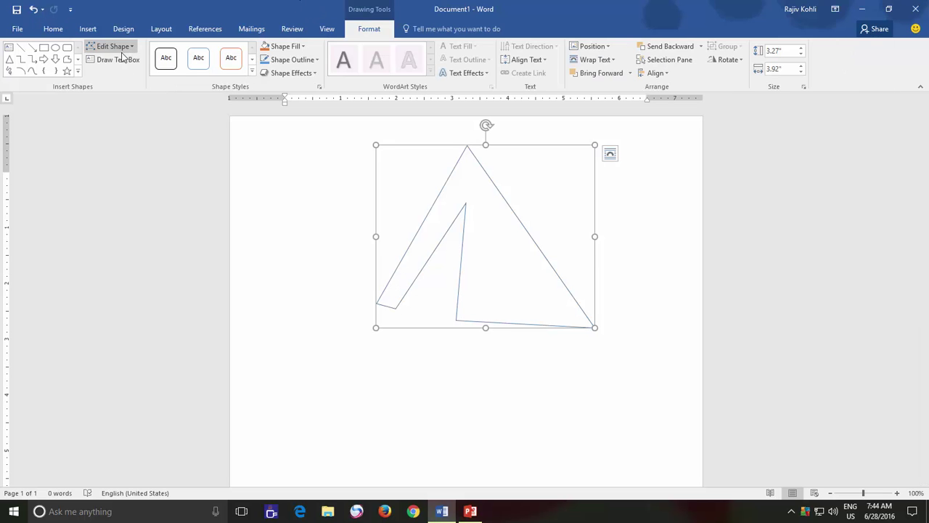
pyautogui.click(118, 48)
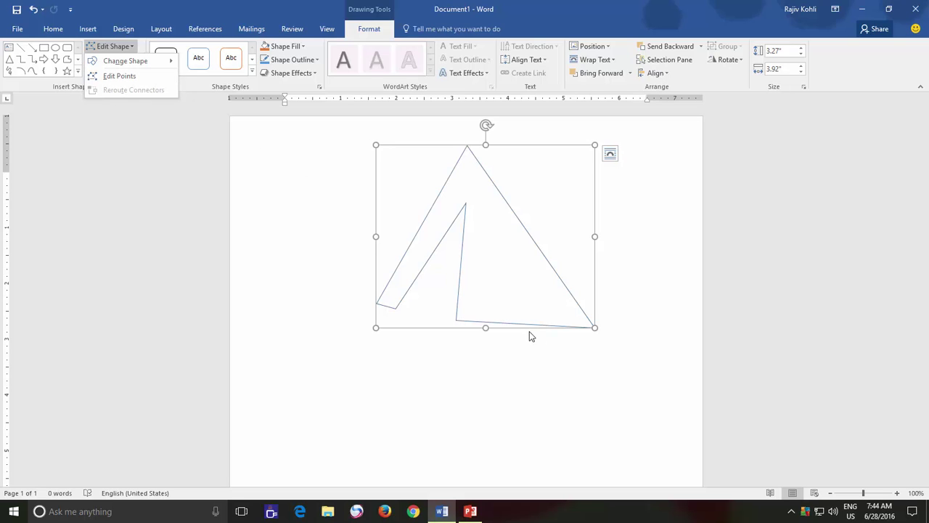
pyautogui.click(515, 281)
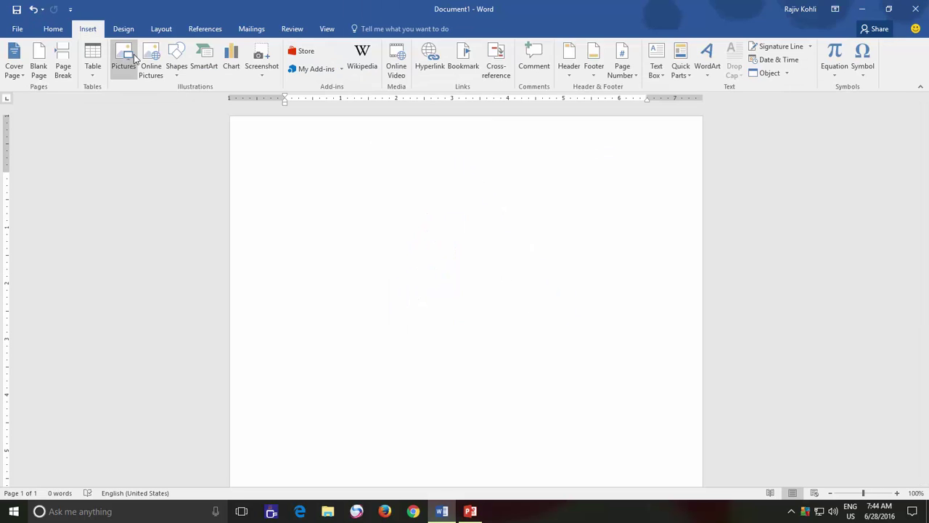
pyautogui.click(176, 58)
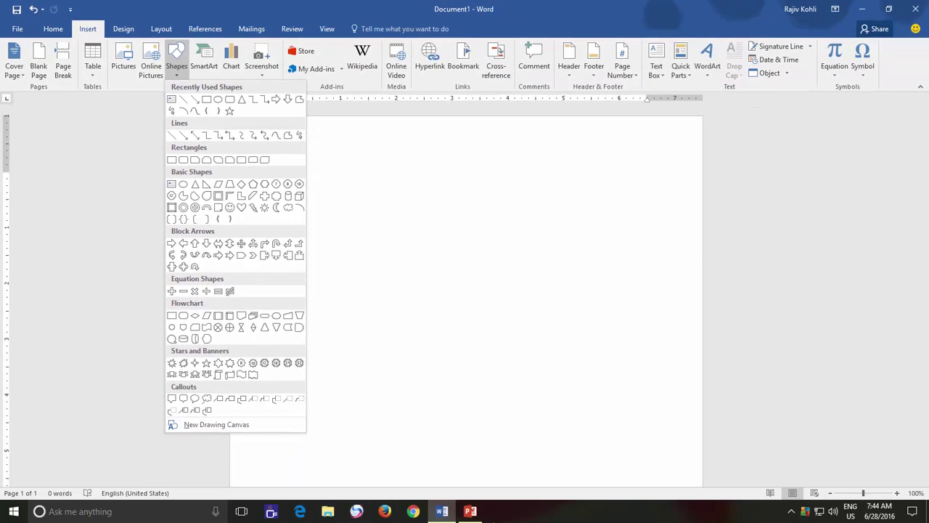
# - In PowerPoint, draw an Elbow Connector from the blue square's bottom toward the circle
pyautogui.click(471, 511)
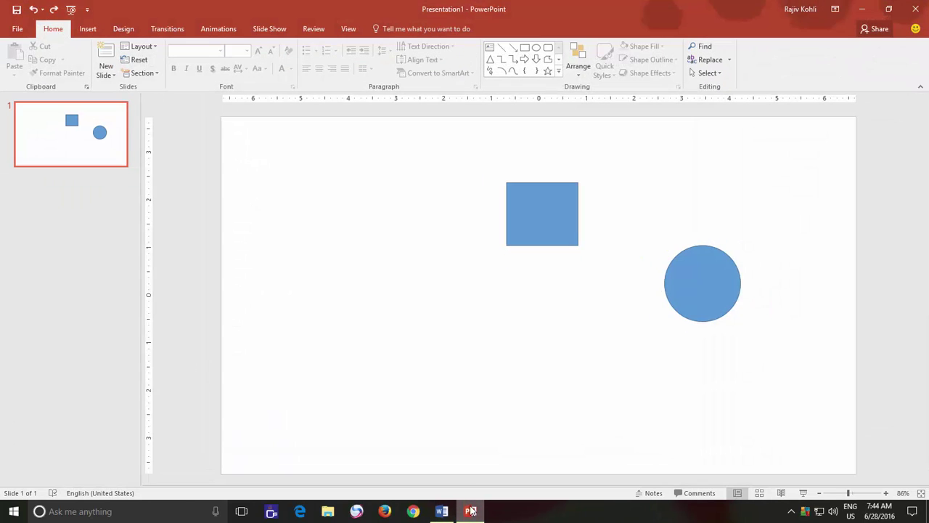
pyautogui.click(541, 224)
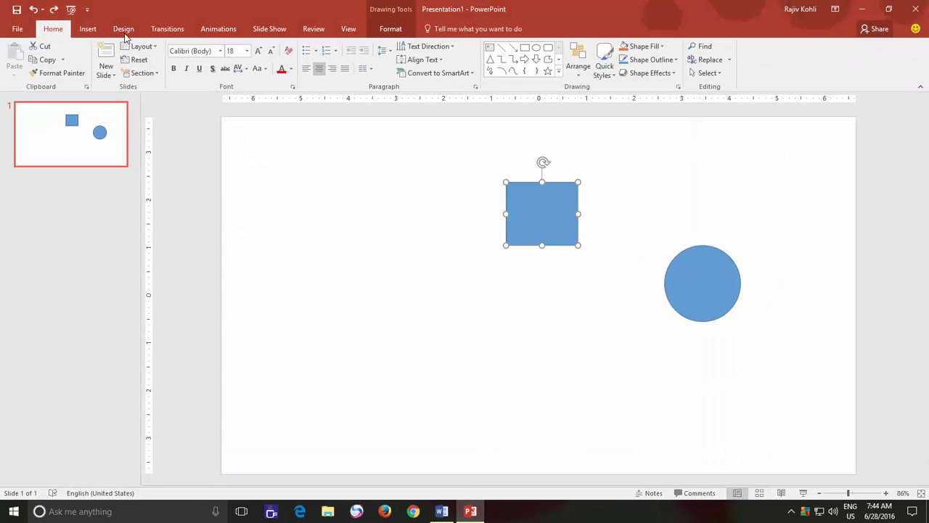
pyautogui.click(87, 29)
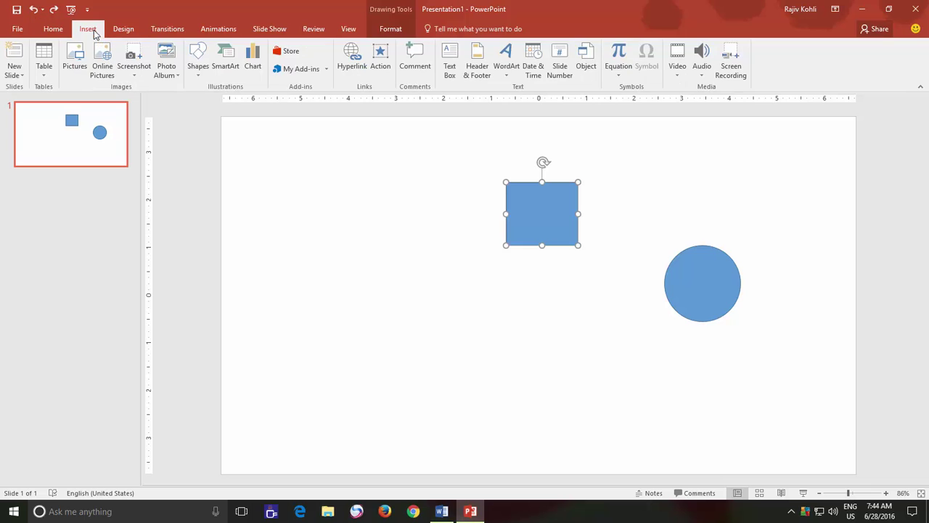
pyautogui.click(199, 72)
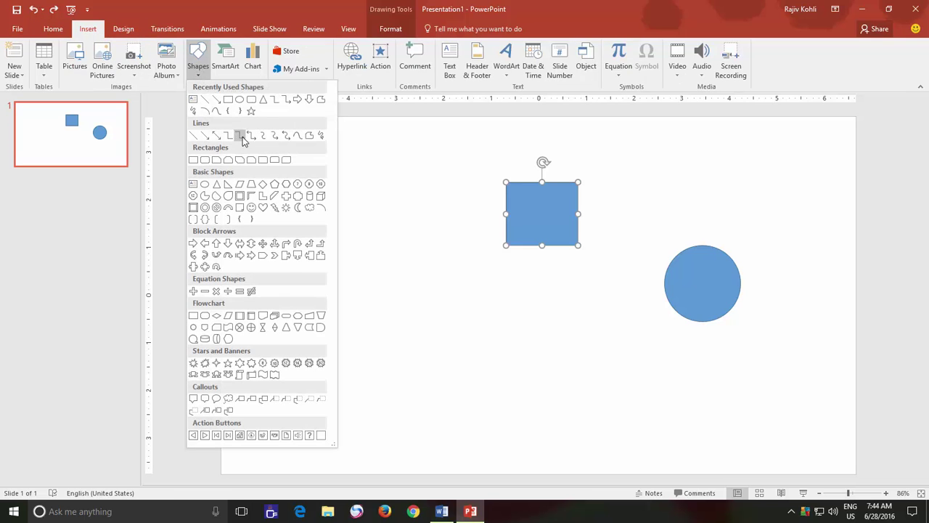
pyautogui.click(239, 135)
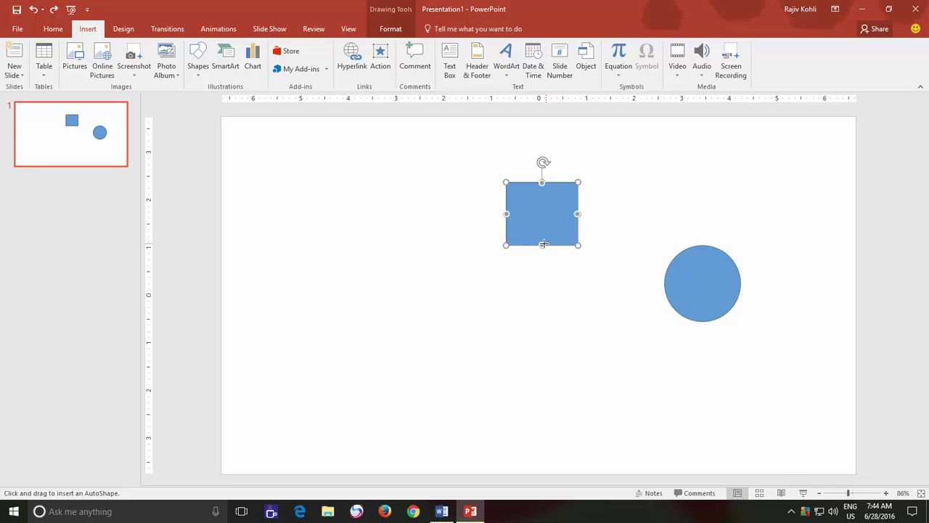
pyautogui.moveTo(541, 245)
pyautogui.mouseDown()
pyautogui.moveTo(552, 282)
pyautogui.moveTo(614, 293)
pyautogui.moveTo(701, 242)
pyautogui.moveTo(705, 251)
pyautogui.moveTo(675, 256)
pyautogui.moveTo(676, 309)
pyautogui.mouseUp()
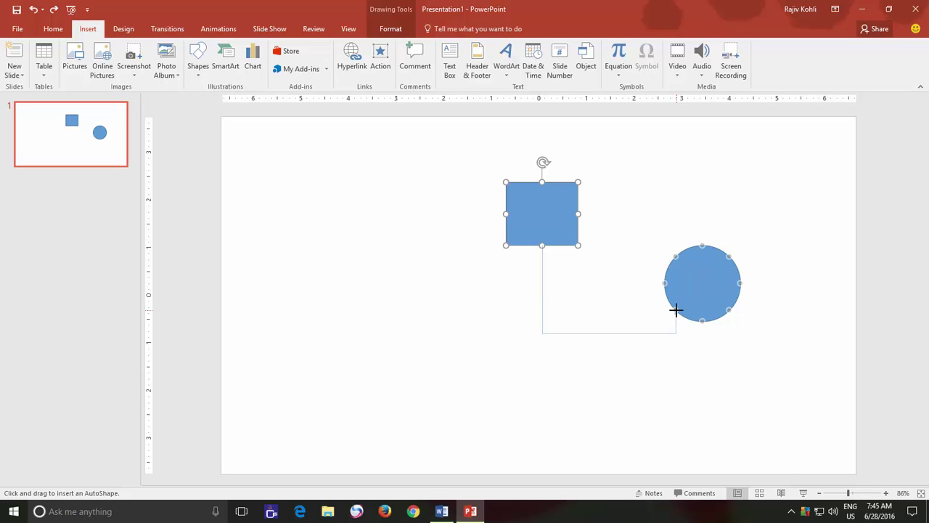
# - Attach the connector's end to the circle and drag the circle around toward the square
pyautogui.moveTo(676, 309); pyautogui.dragTo(675, 311)
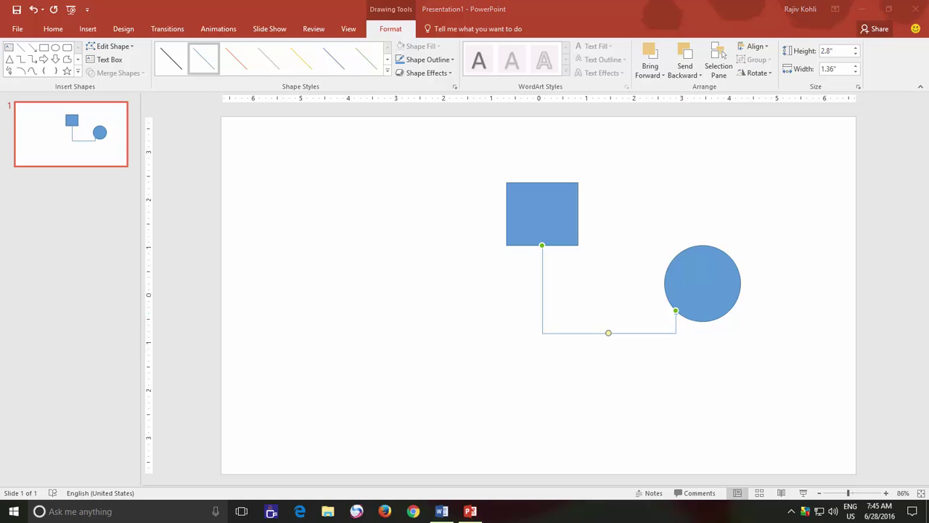
pyautogui.moveTo(713, 281); pyautogui.dragTo(712, 370)
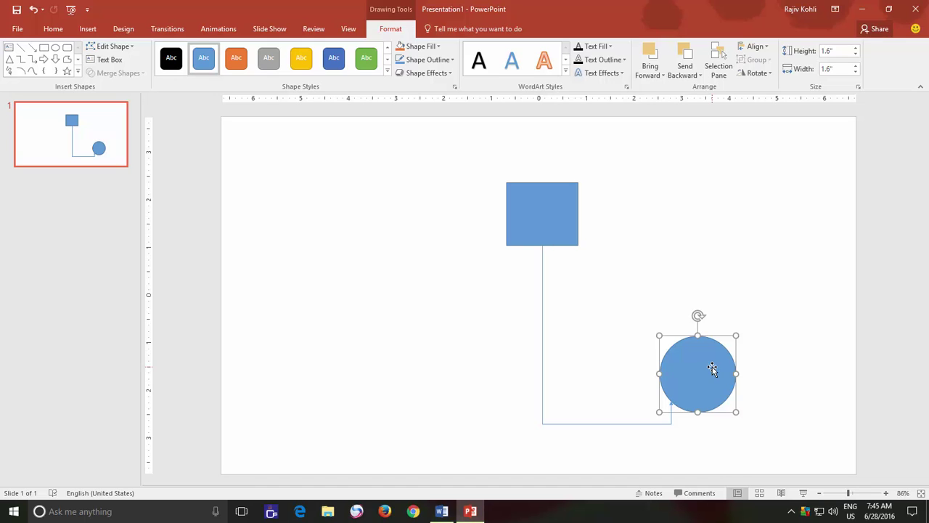
pyautogui.moveTo(712, 369); pyautogui.dragTo(389, 367)
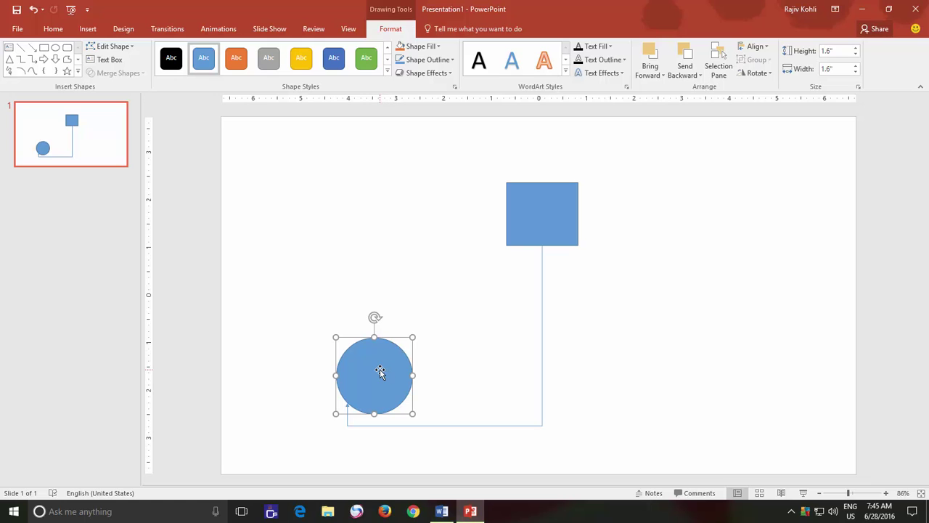
pyautogui.moveTo(379, 372); pyautogui.dragTo(541, 144)
# - Place the circle above the square and reroute the connector straight between them
pyautogui.moveTo(534, 214); pyautogui.dragTo(537, 281)
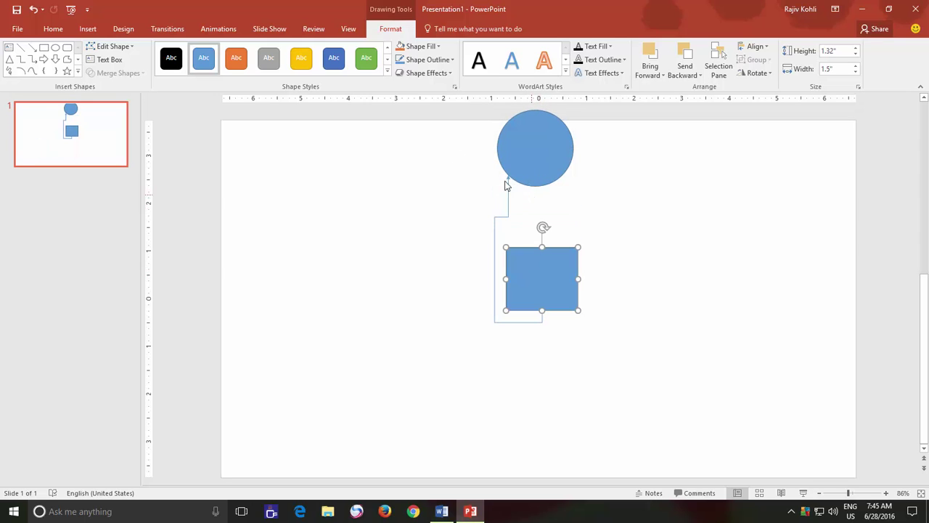
pyautogui.click(113, 47)
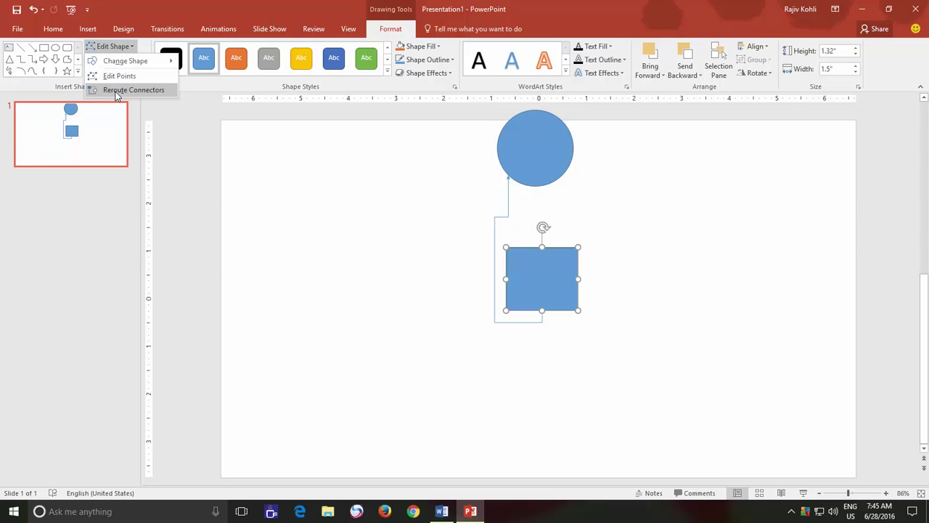
pyautogui.click(116, 90)
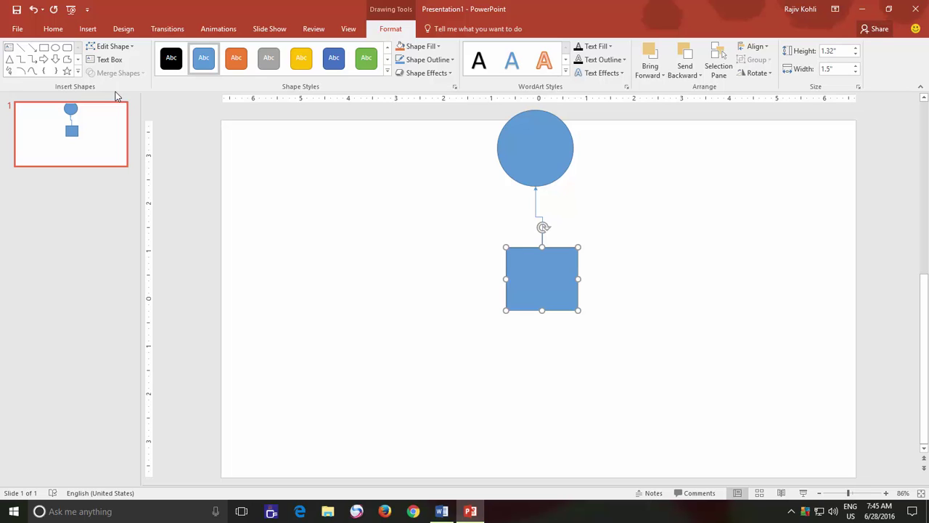
# - In Word, draw a rectangle and an oval below it on the page
pyautogui.click(441, 511)
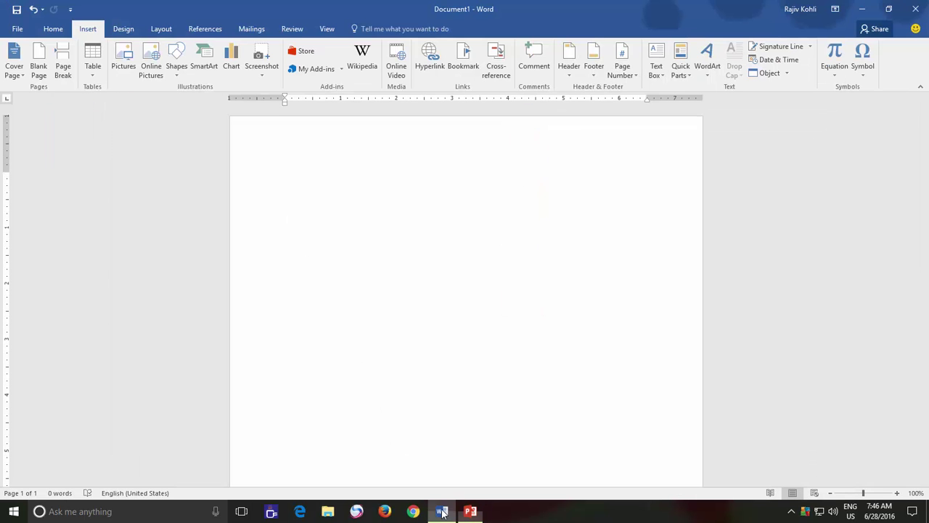
pyautogui.click(177, 70)
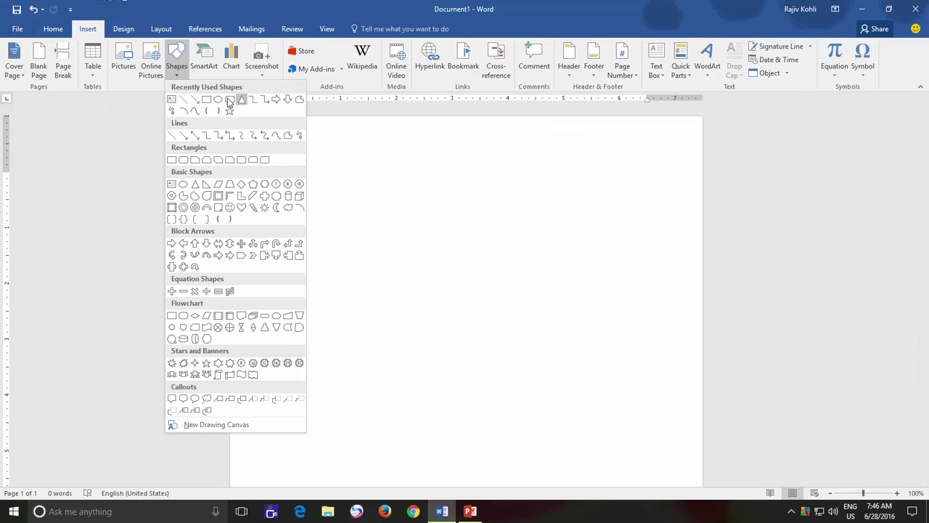
pyautogui.click(207, 100)
pyautogui.moveTo(370, 175); pyautogui.dragTo(453, 241)
pyautogui.click(88, 29)
pyautogui.click(176, 59)
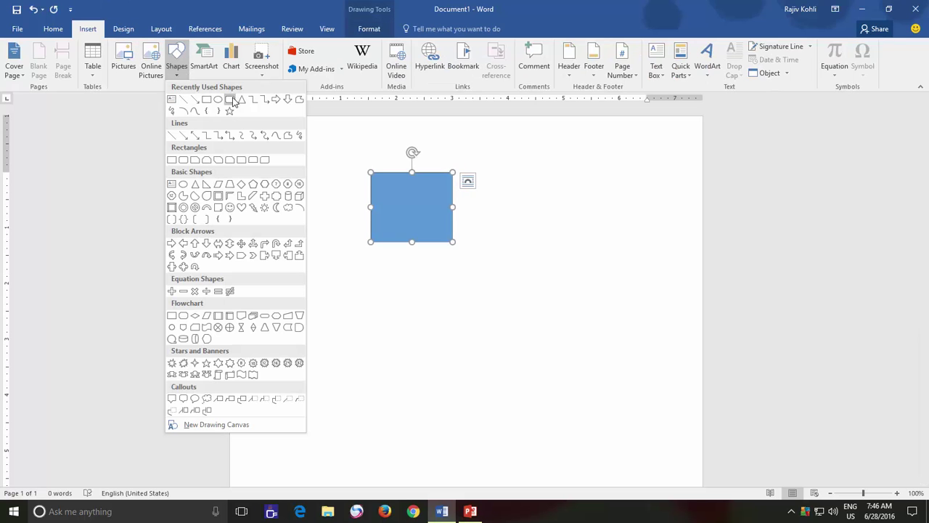
pyautogui.click(218, 100)
pyautogui.moveTo(389, 296); pyautogui.dragTo(465, 381)
# - Cancel the line tool and delete the oval and rectangle, leaving the page empty
pyautogui.click(88, 29)
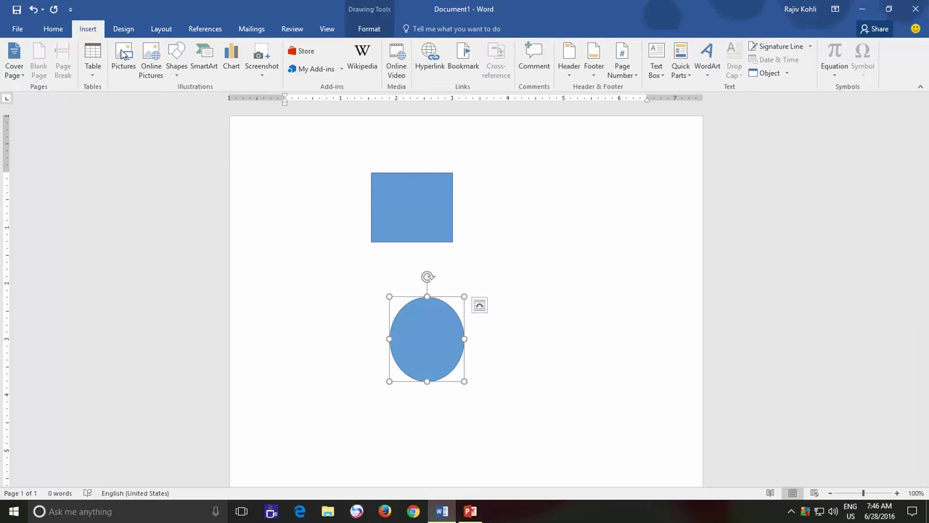
pyautogui.click(176, 58)
pyautogui.click(218, 135)
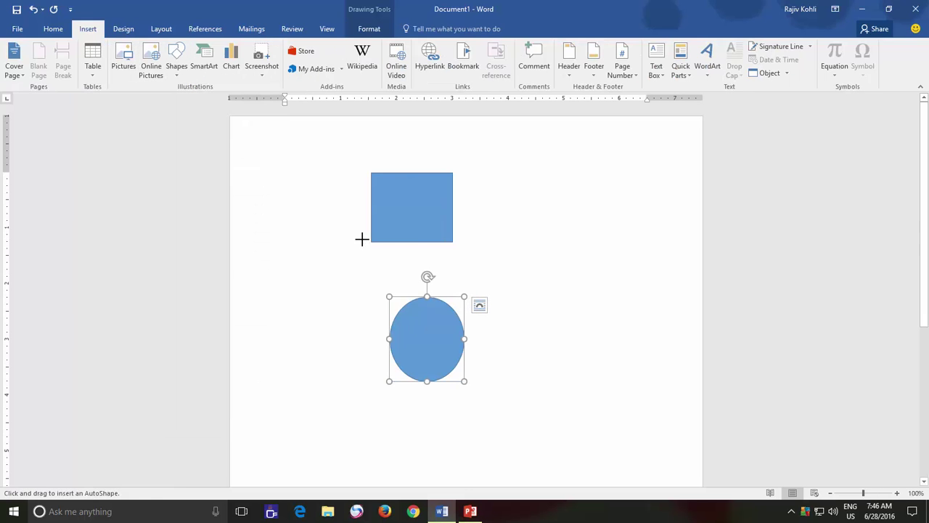
pyautogui.press('Escape')
pyautogui.click(424, 323)
pyautogui.press('Delete')
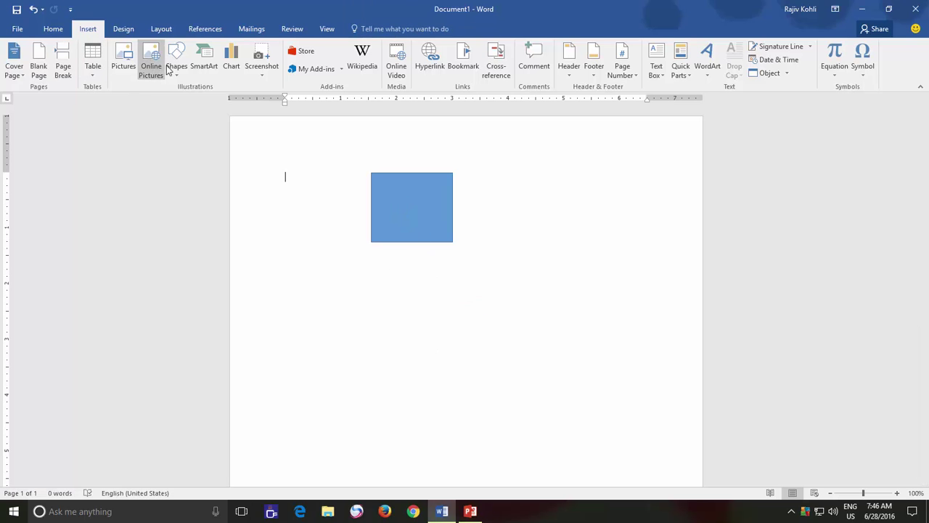
pyautogui.click(384, 185)
pyautogui.press('Delete')
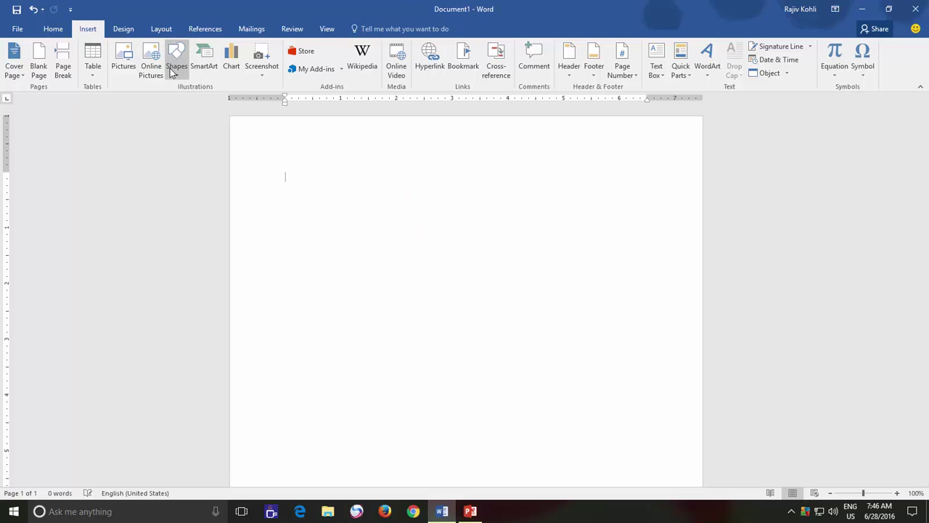
pyautogui.click(175, 64)
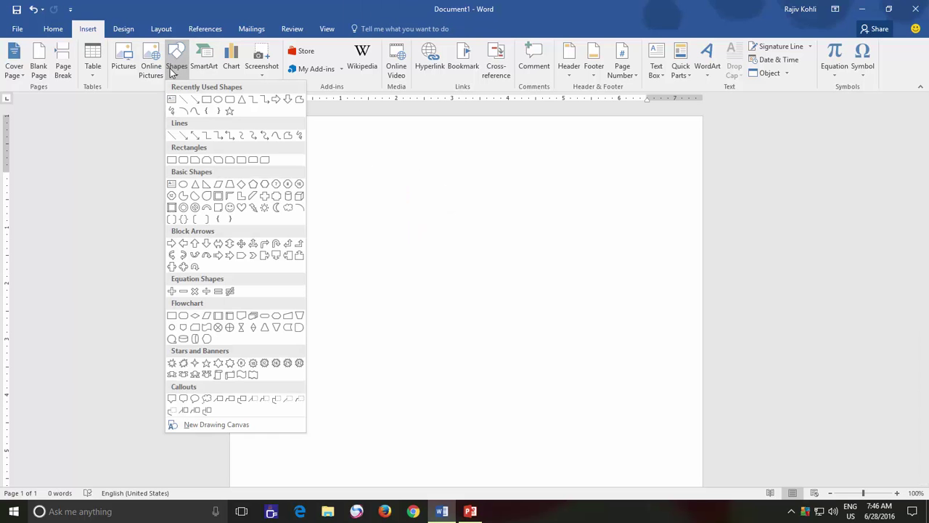
# - Insert a new drawing canvas and draw a square and a circle at its lower right
pyautogui.click(216, 425)
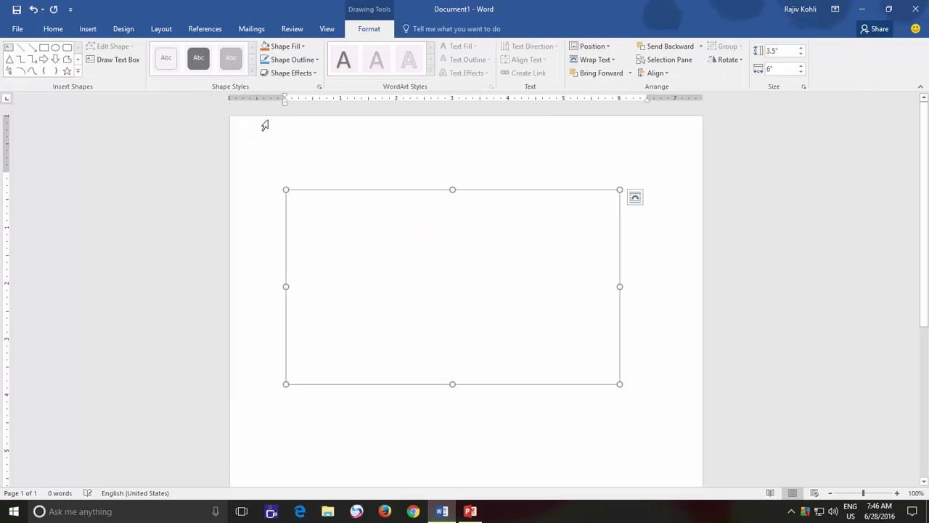
pyautogui.click(87, 29)
pyautogui.click(176, 64)
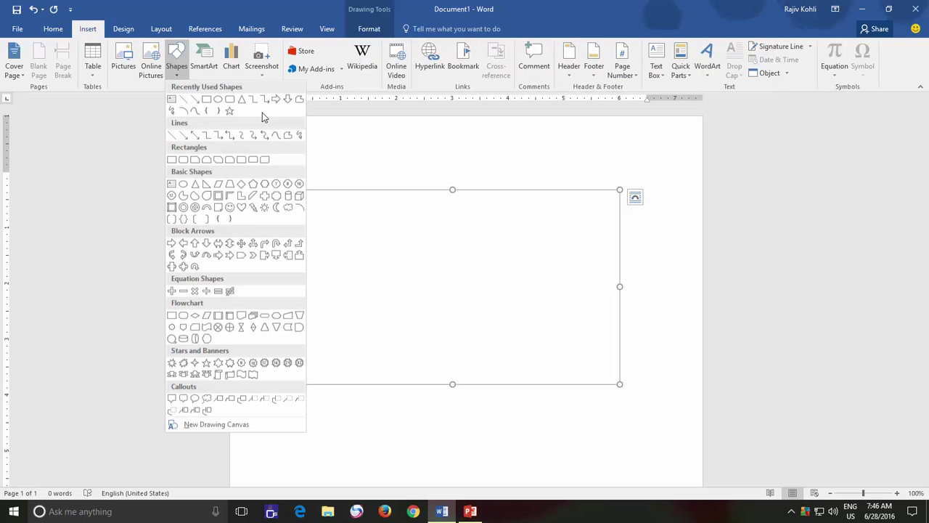
pyautogui.click(217, 101)
pyautogui.moveTo(323, 205); pyautogui.dragTo(409, 283)
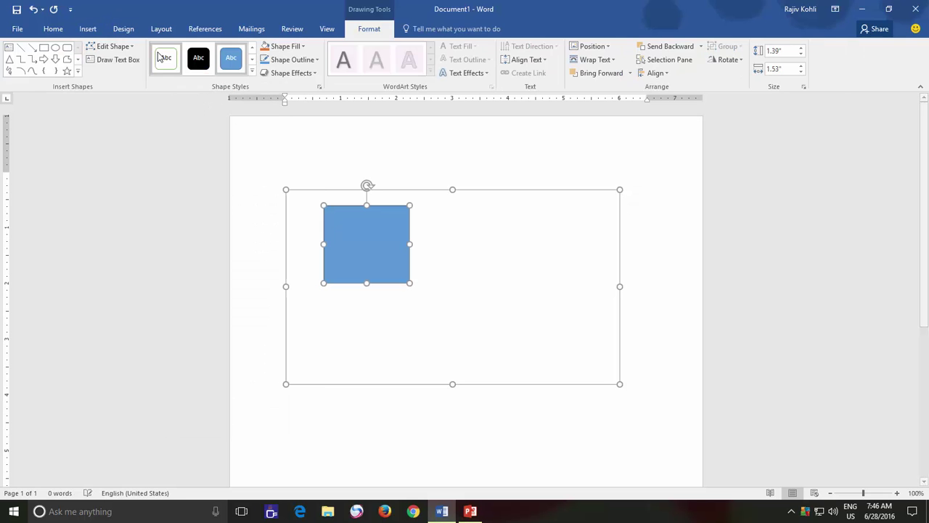
pyautogui.click(87, 29)
pyautogui.click(176, 64)
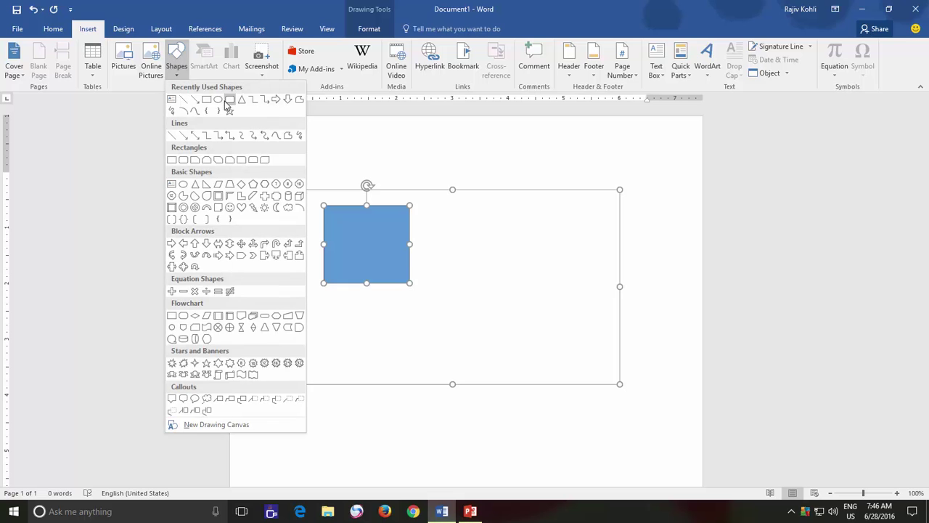
pyautogui.click(225, 101)
pyautogui.moveTo(479, 286); pyautogui.dragTo(571, 369)
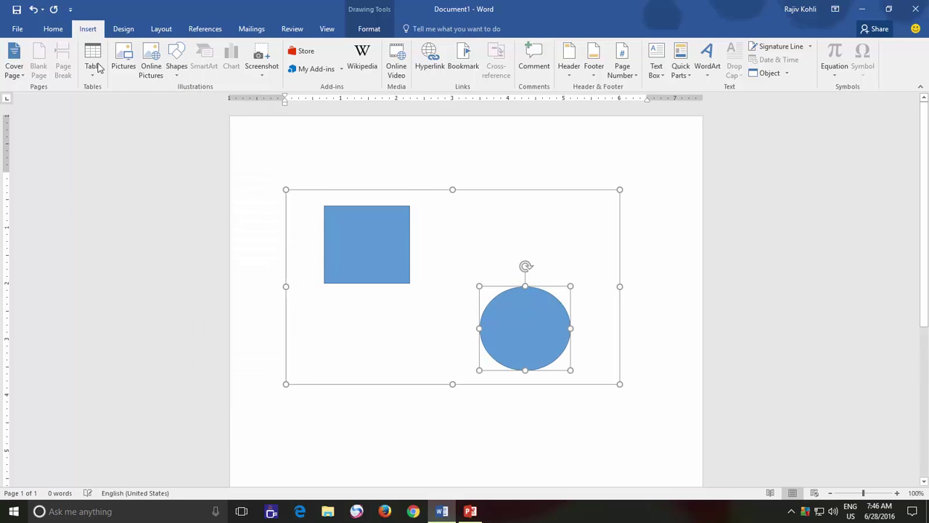
# - Join square and circle with an elbow connector, move the circle up, and reroute it
pyautogui.click(87, 29)
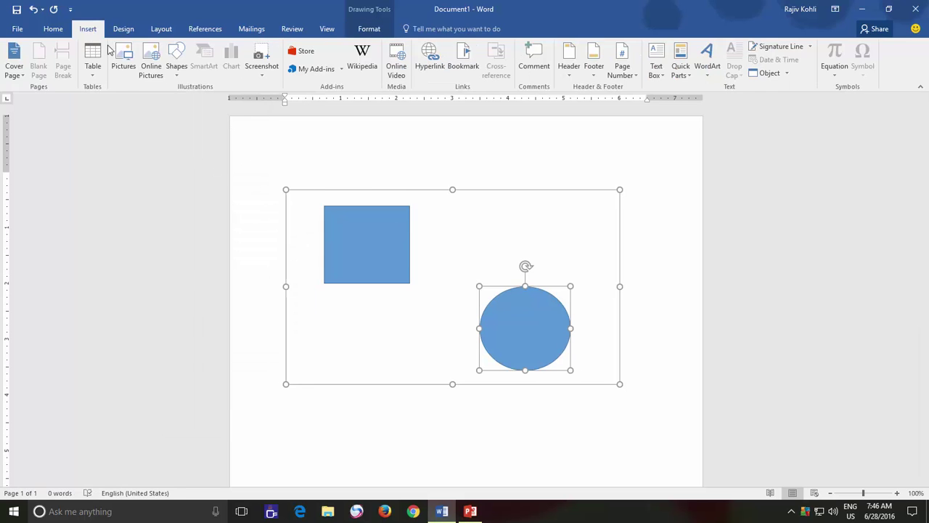
pyautogui.click(176, 64)
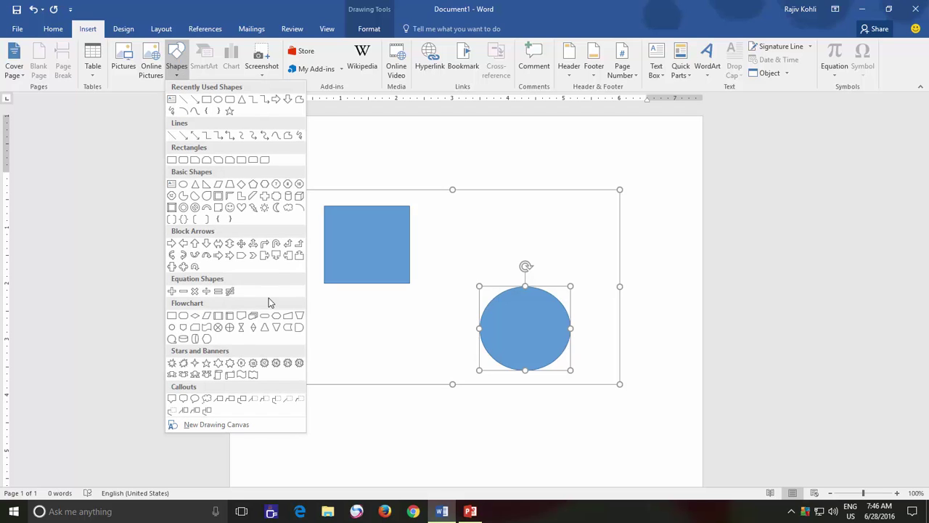
pyautogui.click(230, 136)
pyautogui.moveTo(368, 284); pyautogui.dragTo(480, 328)
pyautogui.moveTo(544, 341); pyautogui.dragTo(486, 168)
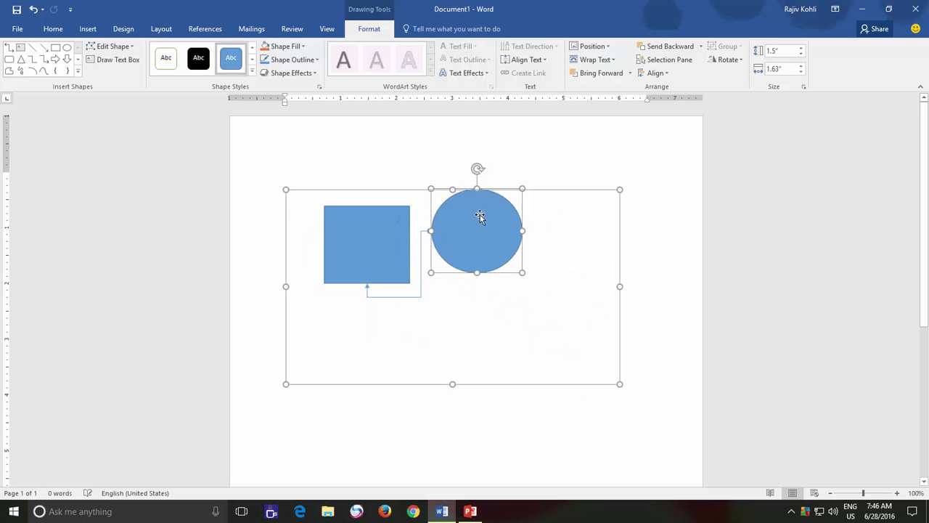
pyautogui.click(124, 55)
pyautogui.click(130, 90)
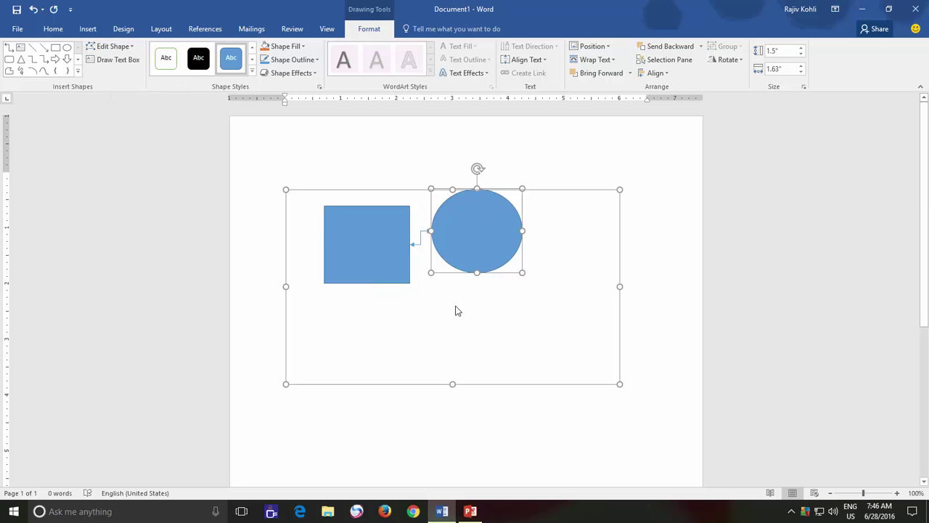